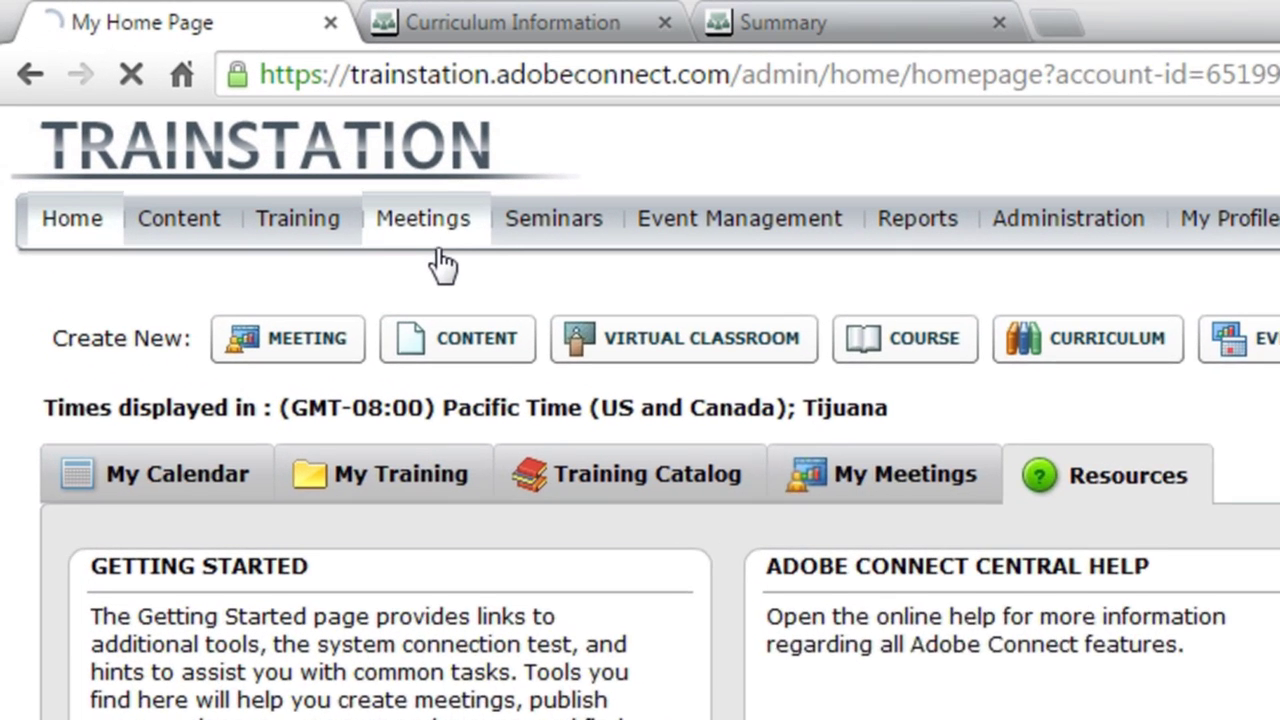
- Open the reports summary of the Partner Training Room from the shared meetings
left_click(245, 128)
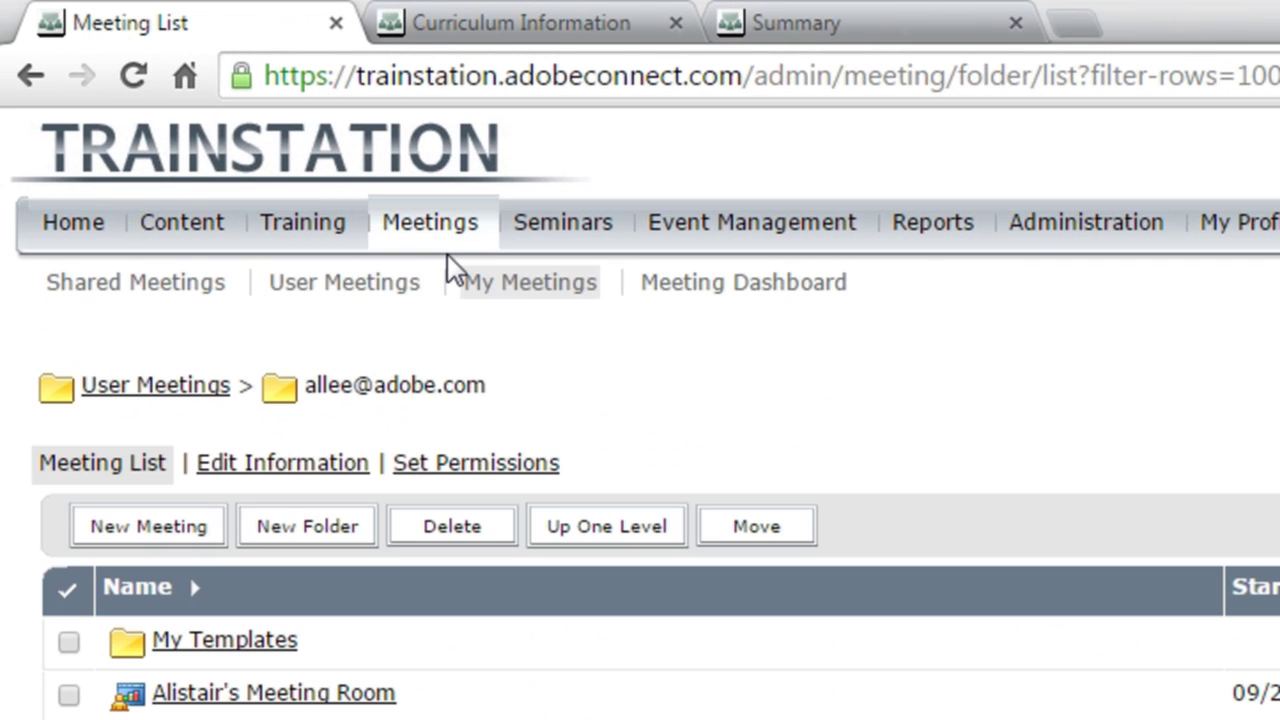
left_click(85, 278)
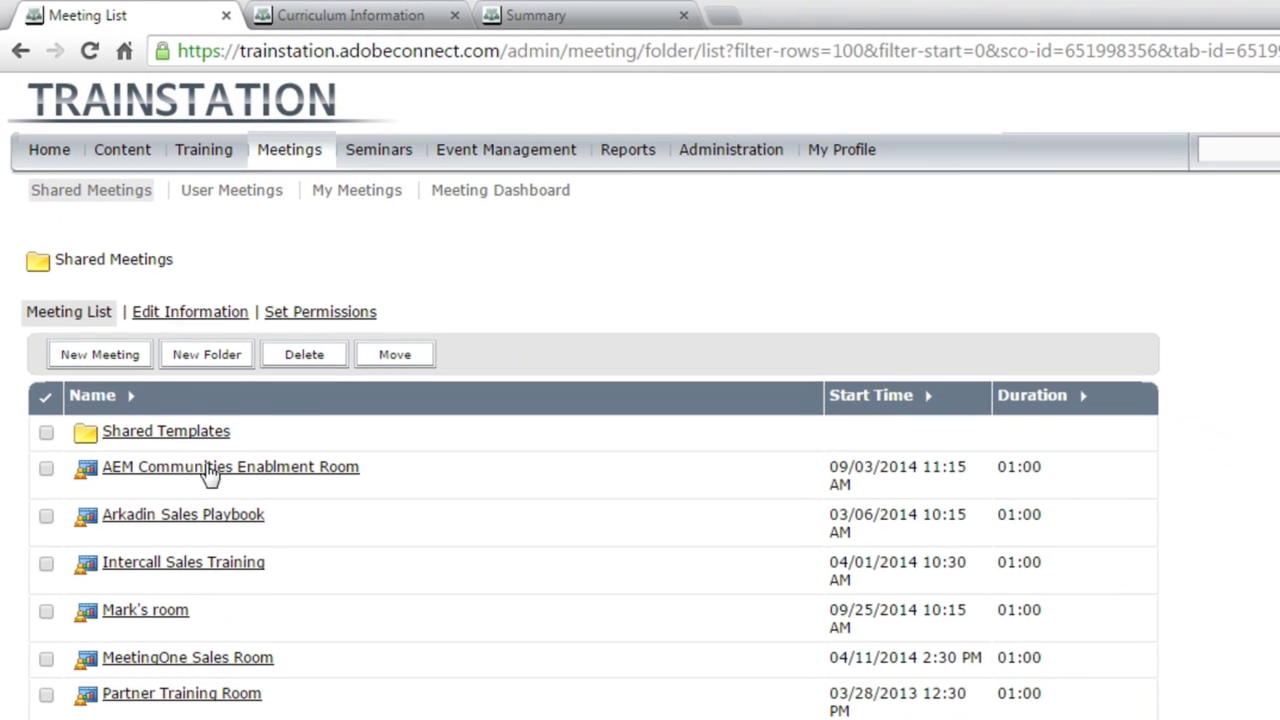
left_click(250, 692)
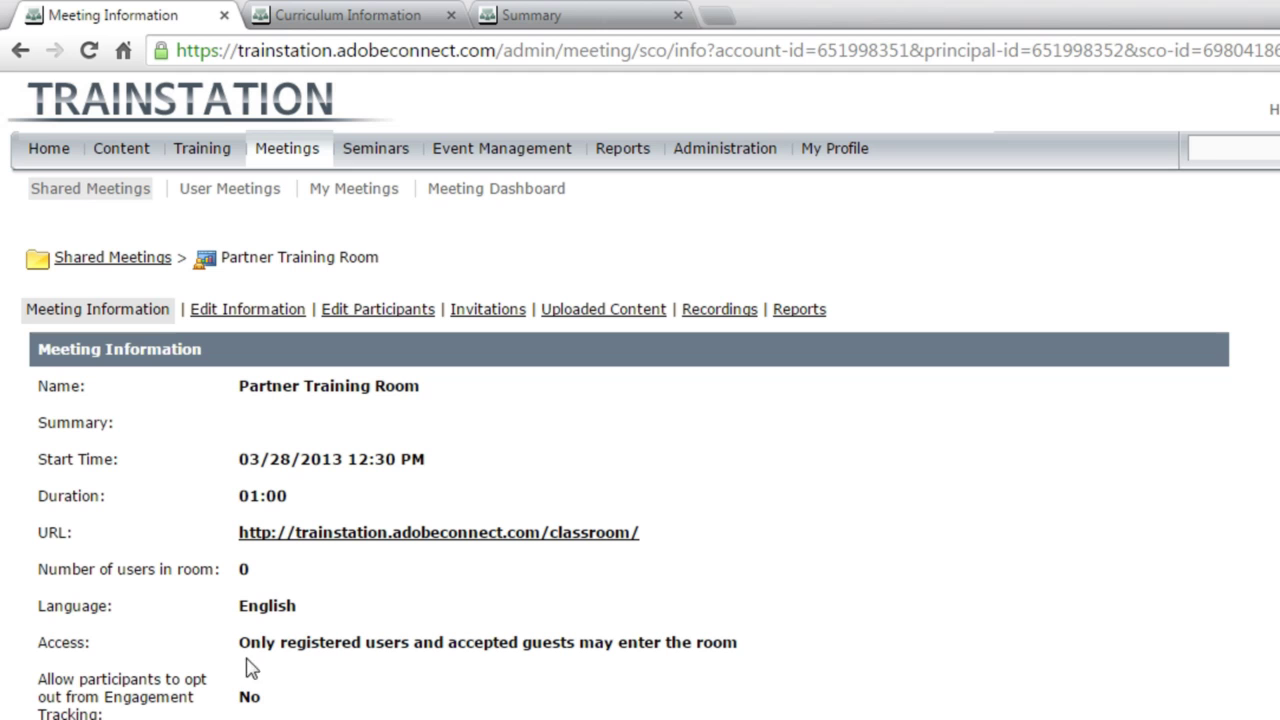
left_click(788, 318)
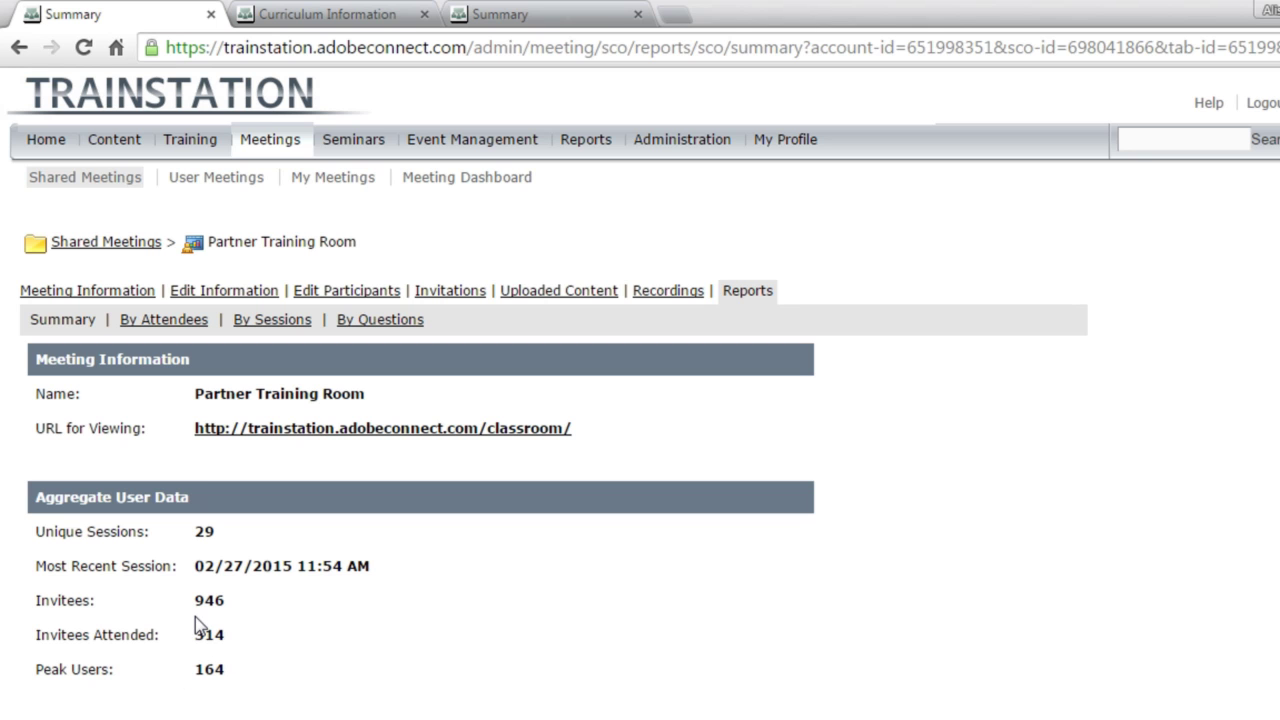
- View the meeting's attendee report, and open the participant list of session 86 from the sessions report
left_click(200, 324)
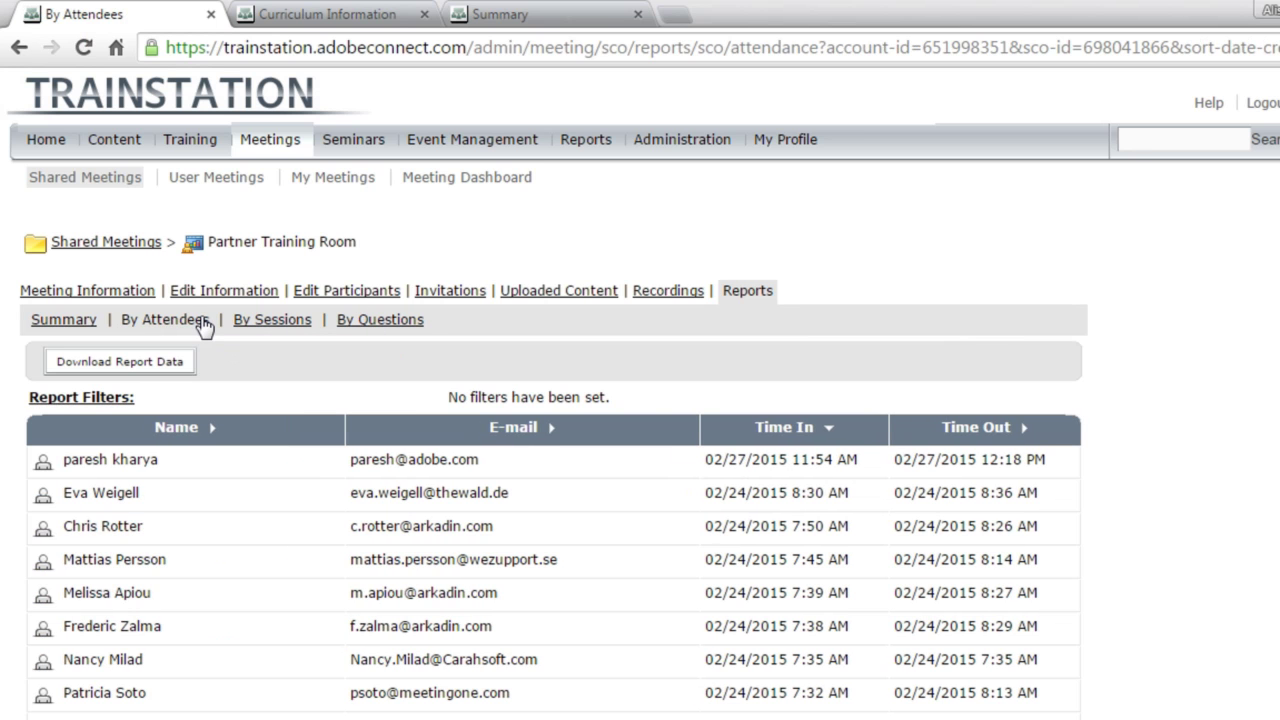
left_click(258, 325)
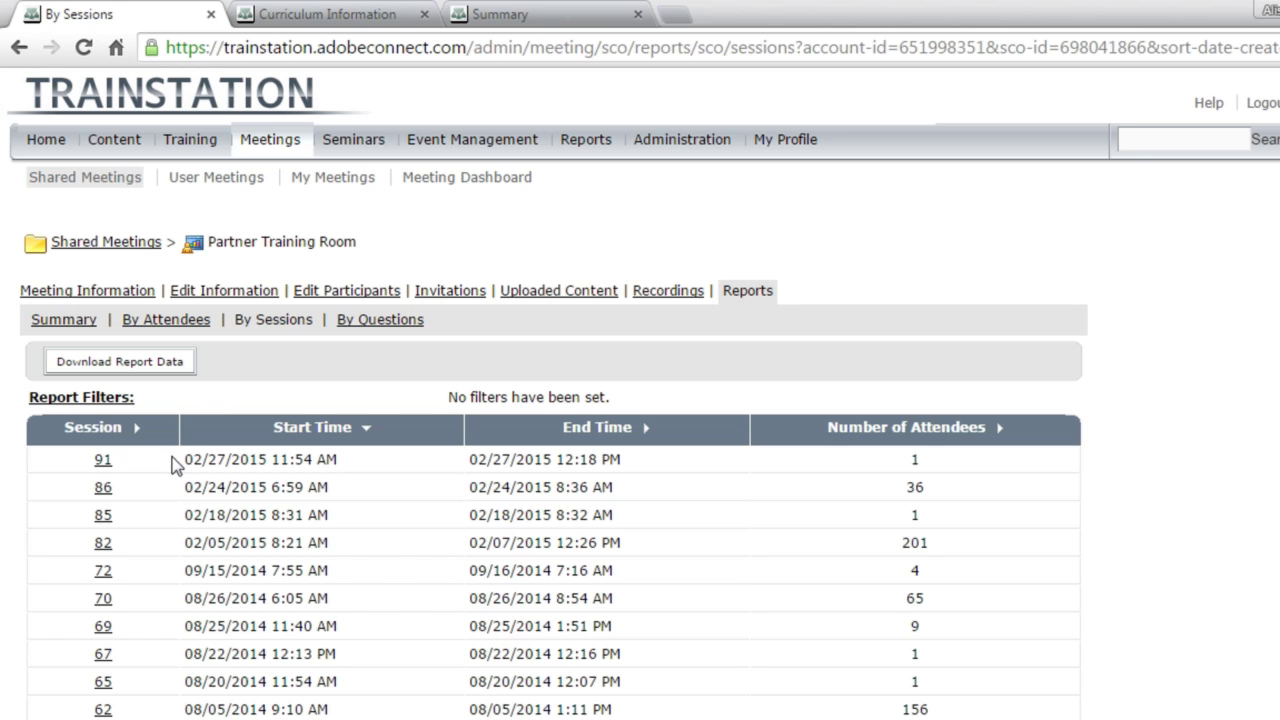
left_click_drag(193, 487, 303, 487)
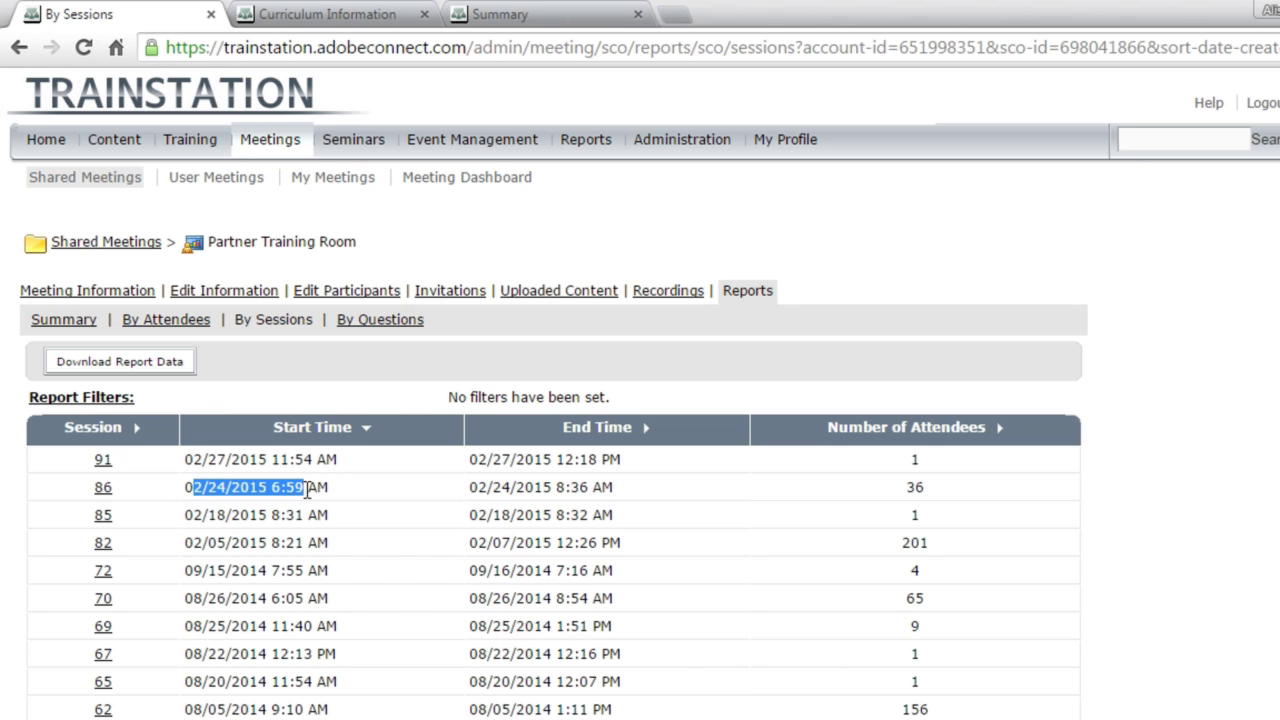
left_click(103, 487)
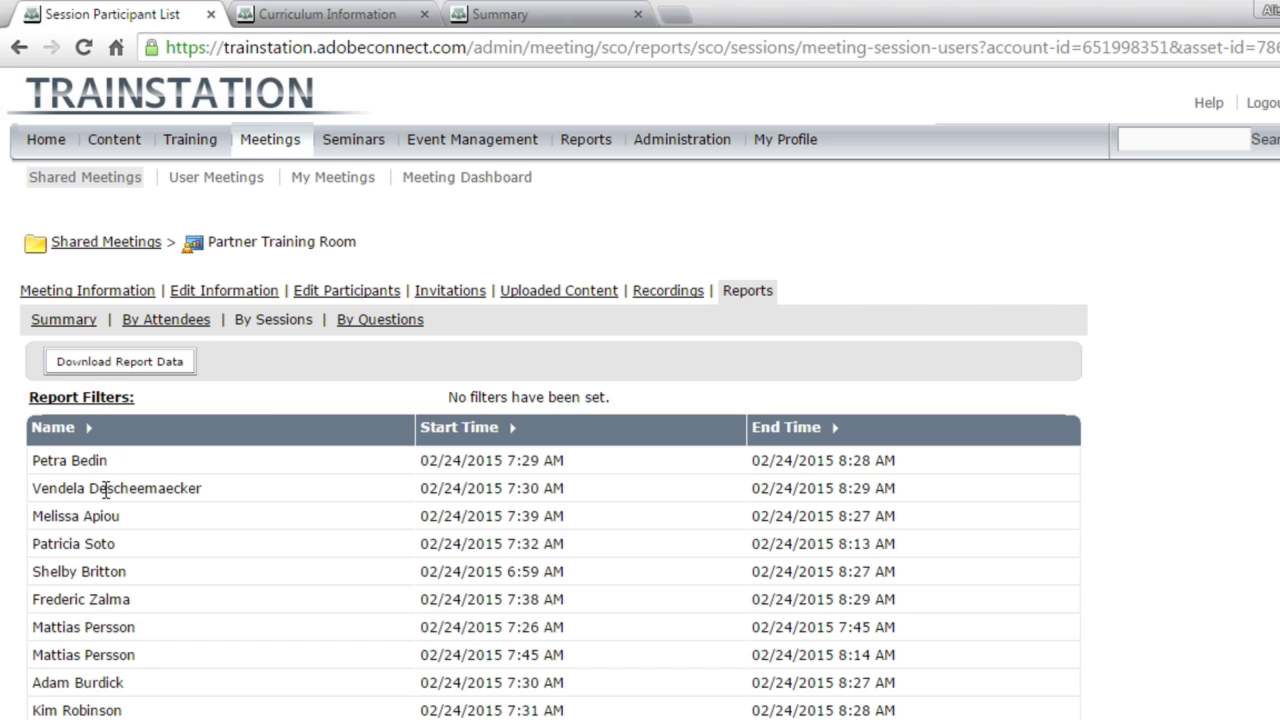
- Review the answer distribution for the poll question "How familiar are you with the Adobe Connect Event features?" and return to the question list
left_click(363, 330)
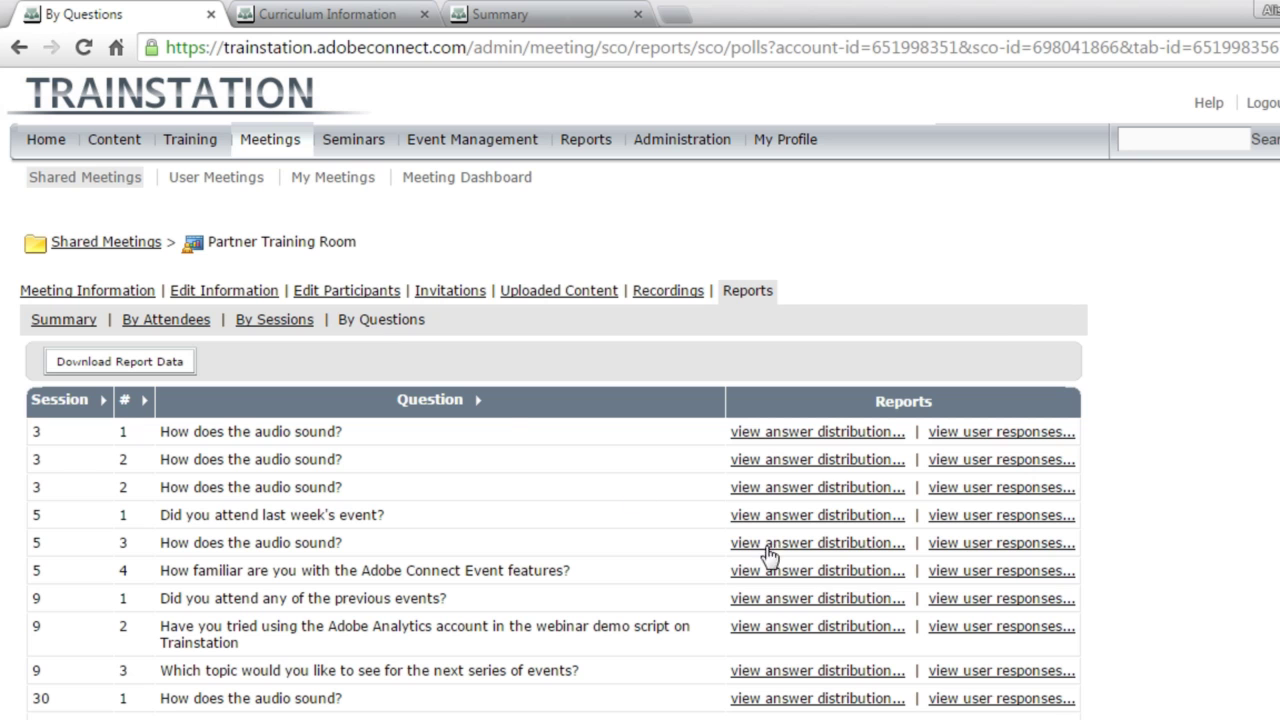
left_click(810, 572)
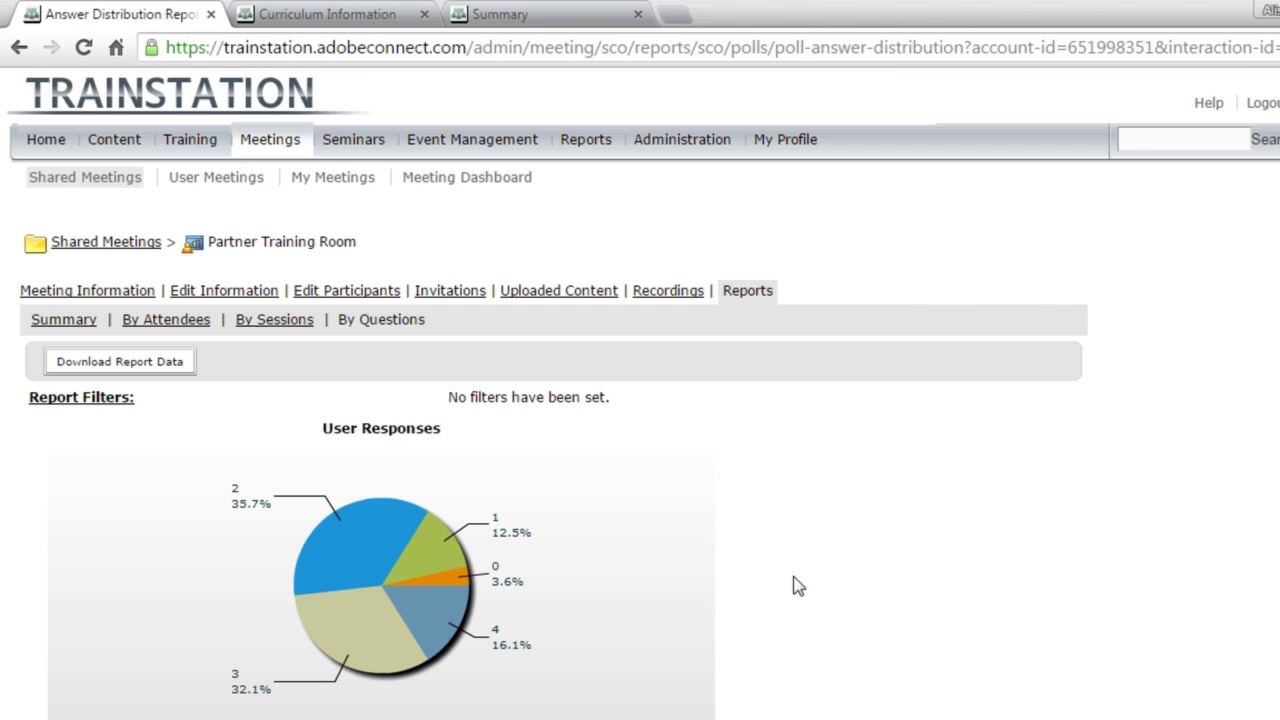
scroll(778, 547, "down", 1)
scroll(782, 556, "down", 3)
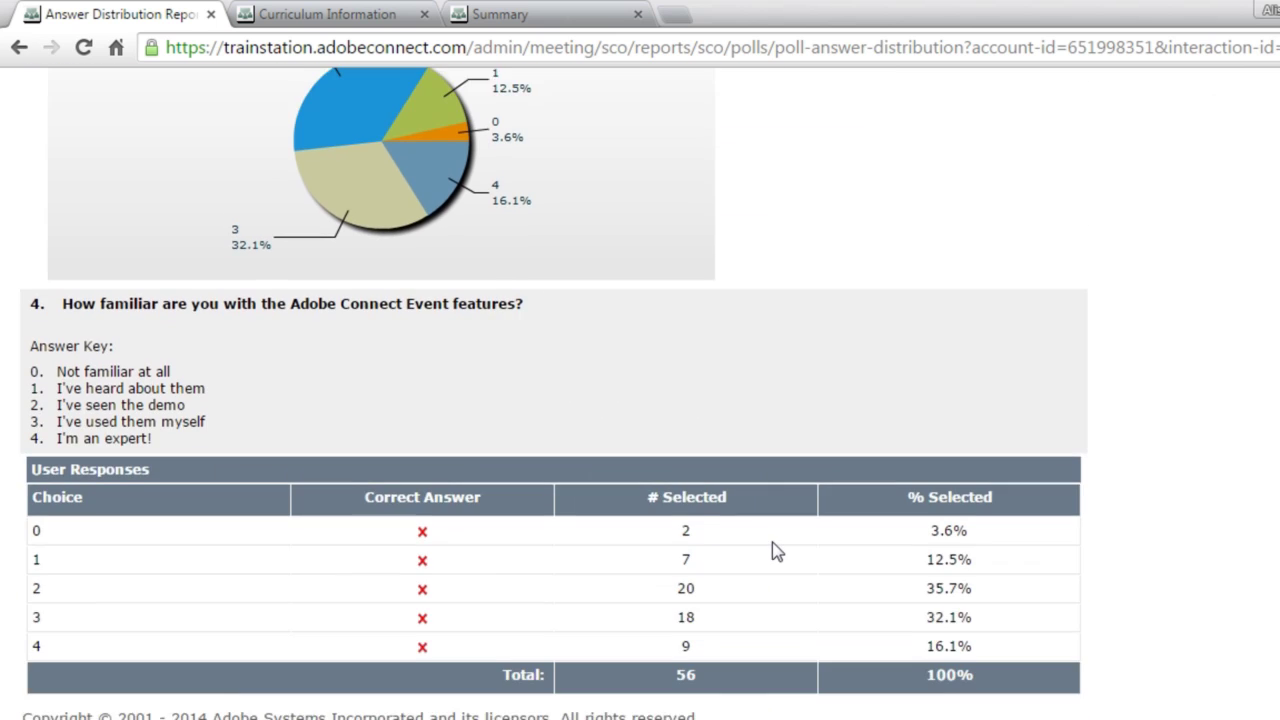
scroll(777, 552, "up", 5)
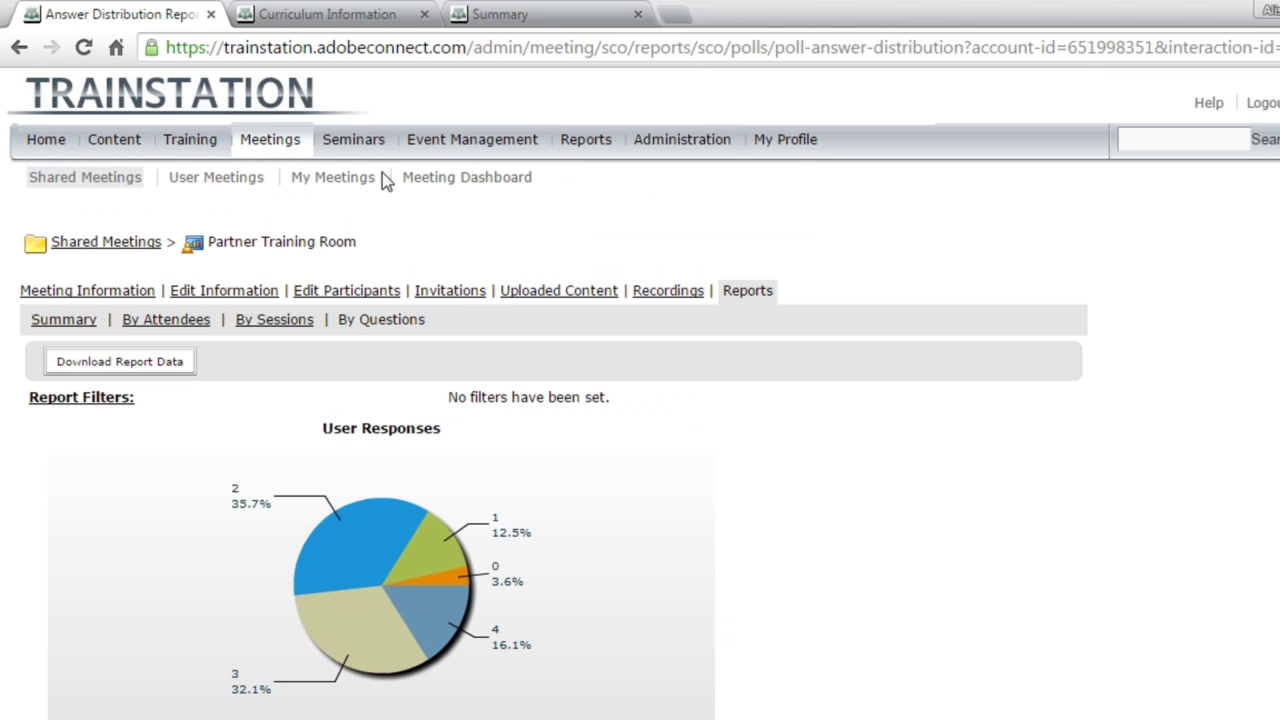
left_click(29, 52)
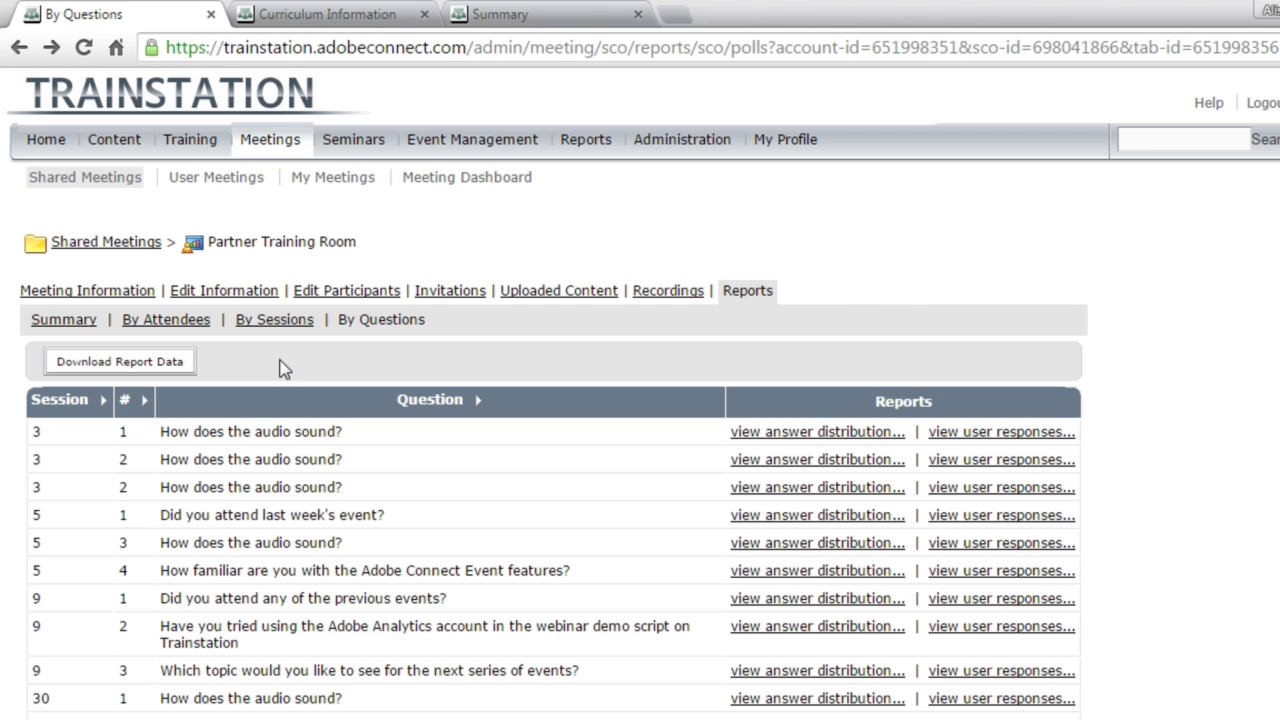
- Switch to the Adobe Connect Sales Training curriculum and review its reports summary, including the curriculum status
left_click(297, 20)
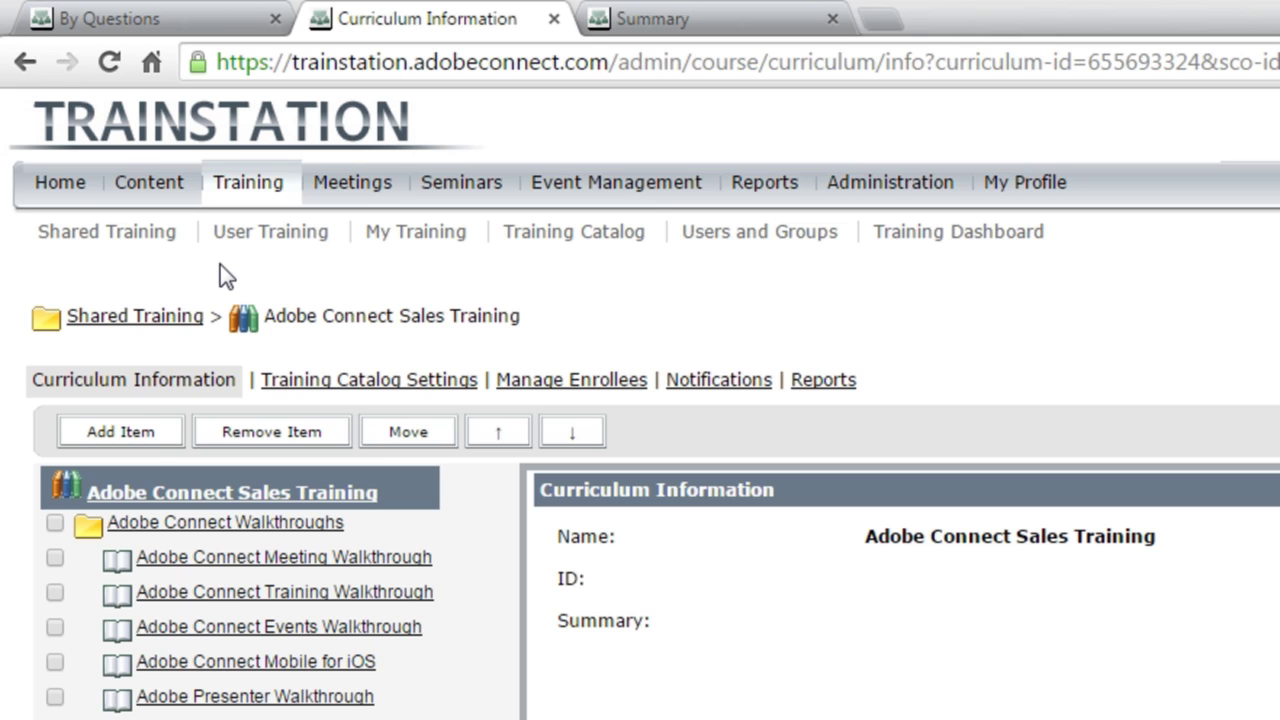
left_click(825, 382)
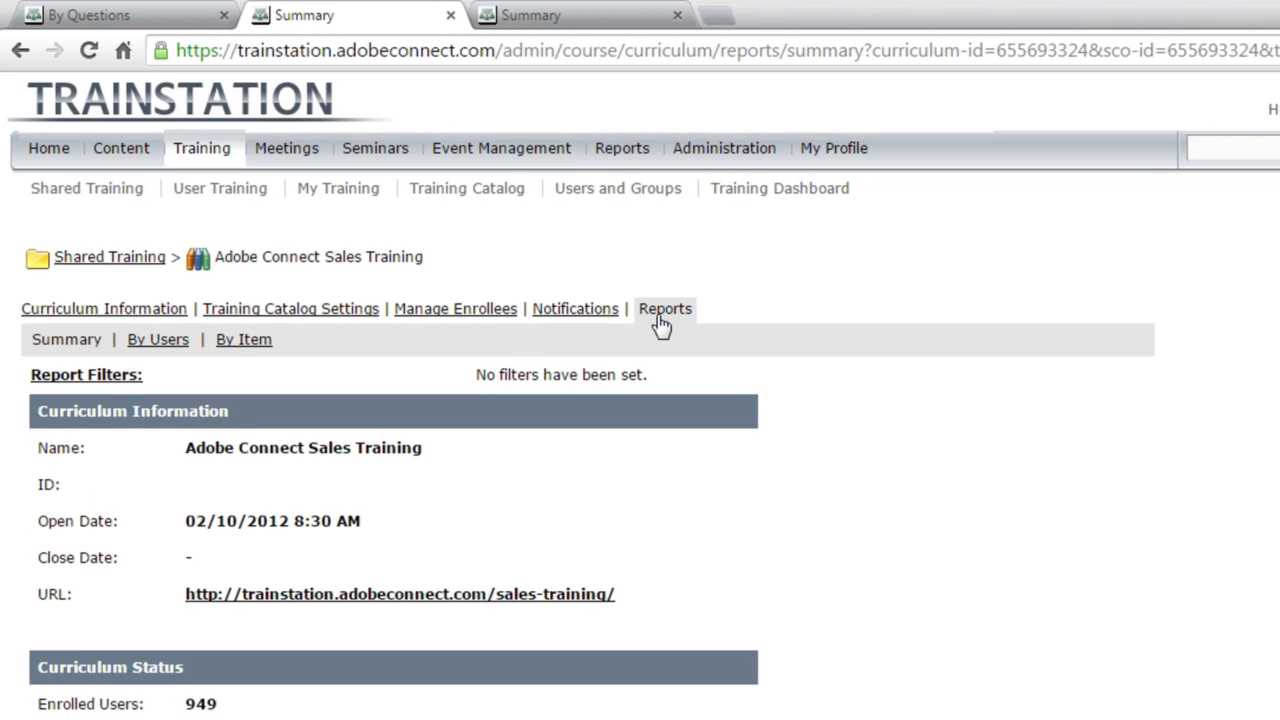
scroll(428, 491, "down", 3)
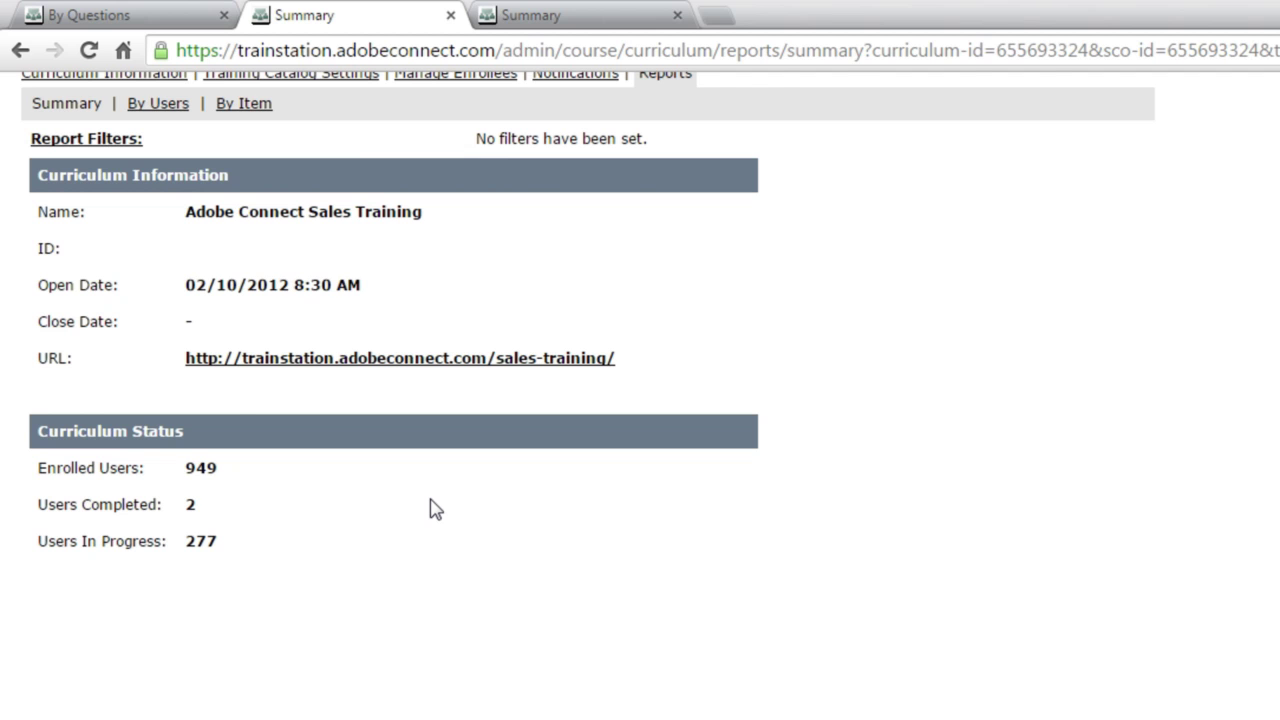
scroll(430, 510, "up", 3)
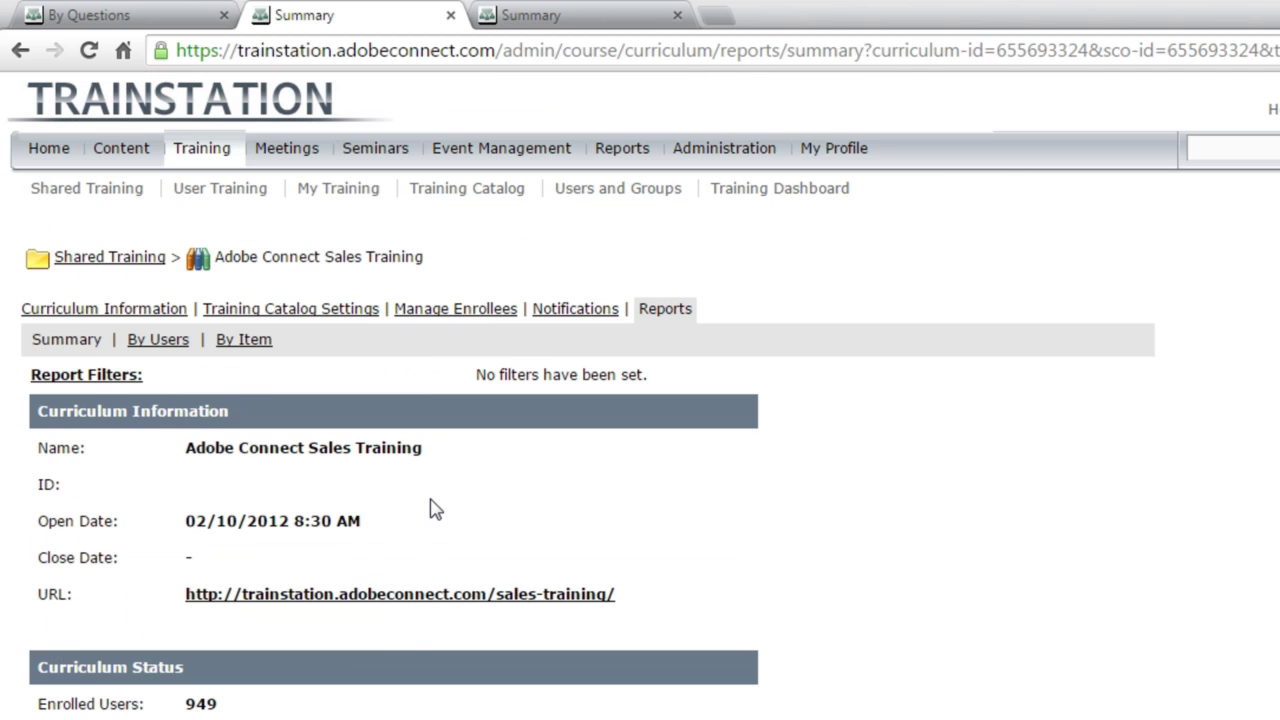
- View the curriculum's report by users and browse the courses in its report by item
left_click(150, 345)
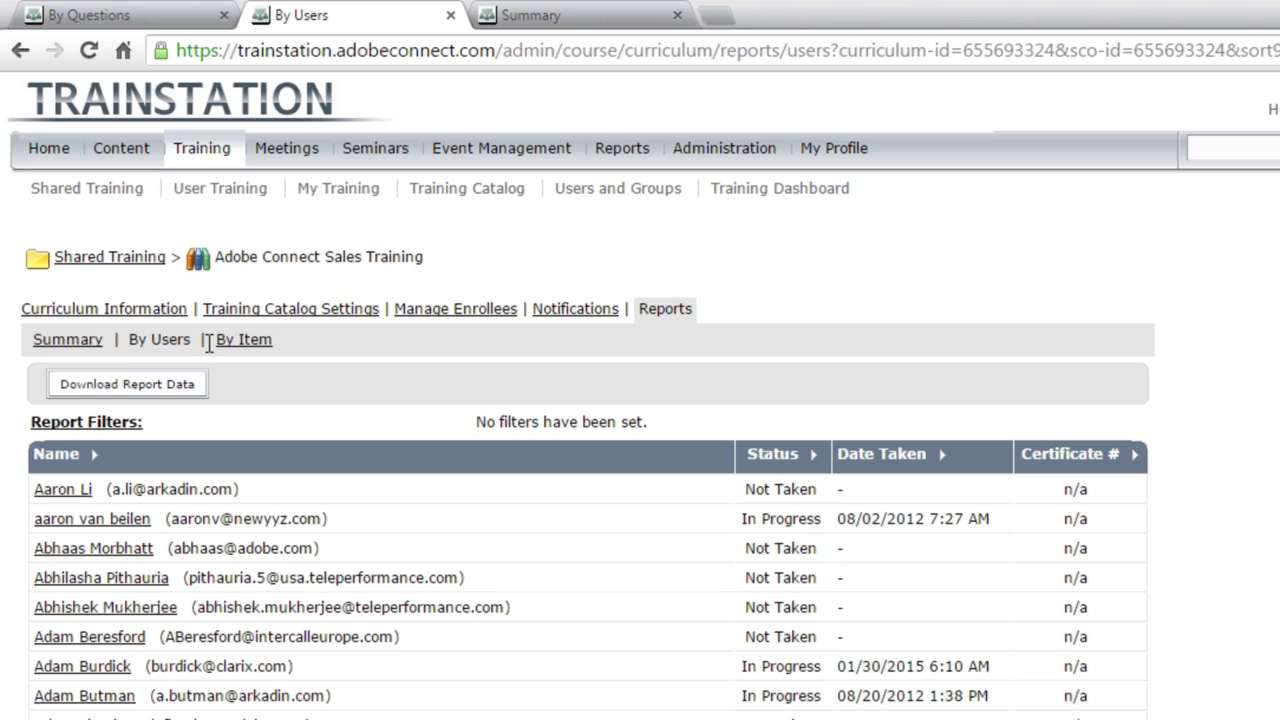
left_click(240, 340)
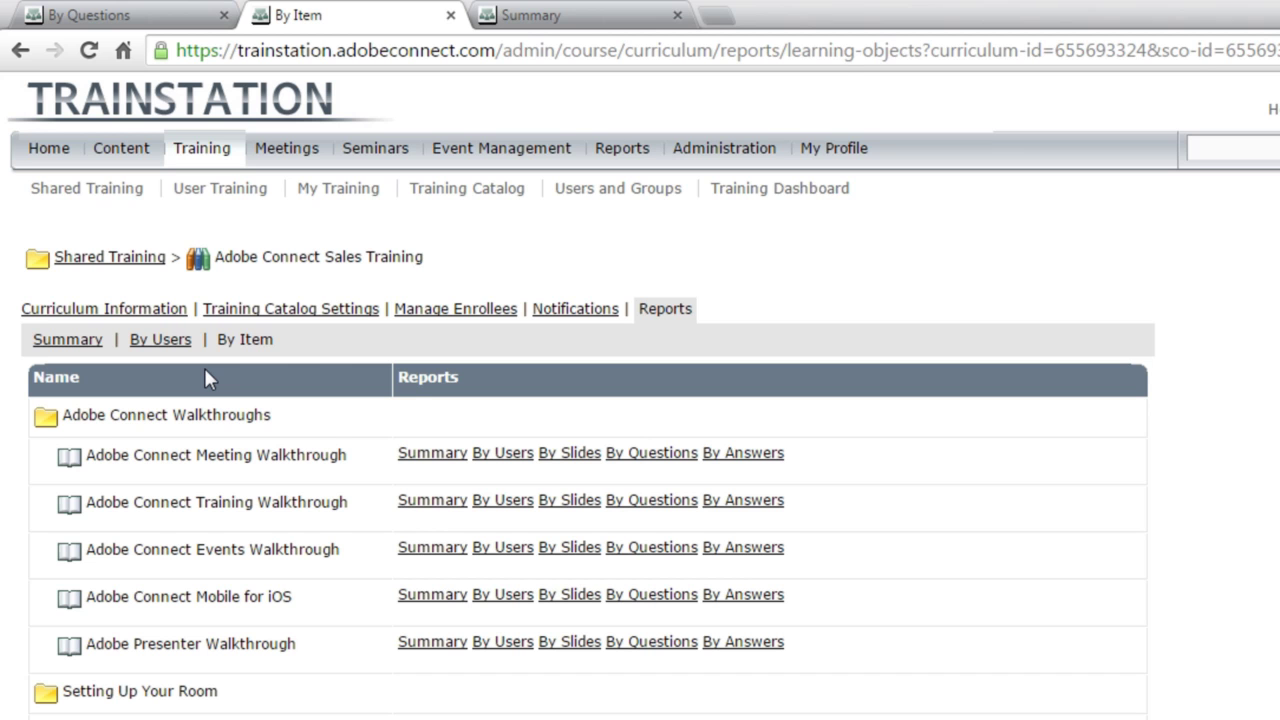
scroll(218, 436, "down", 2)
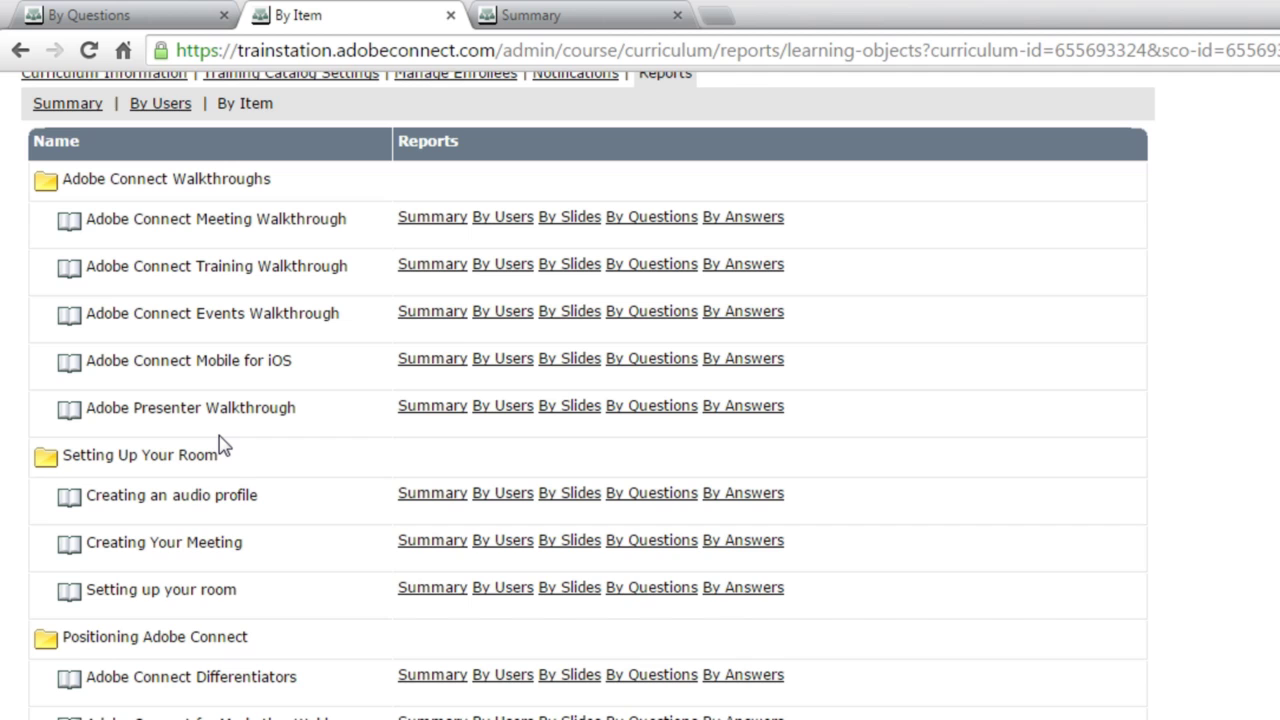
scroll(222, 446, "down", 1)
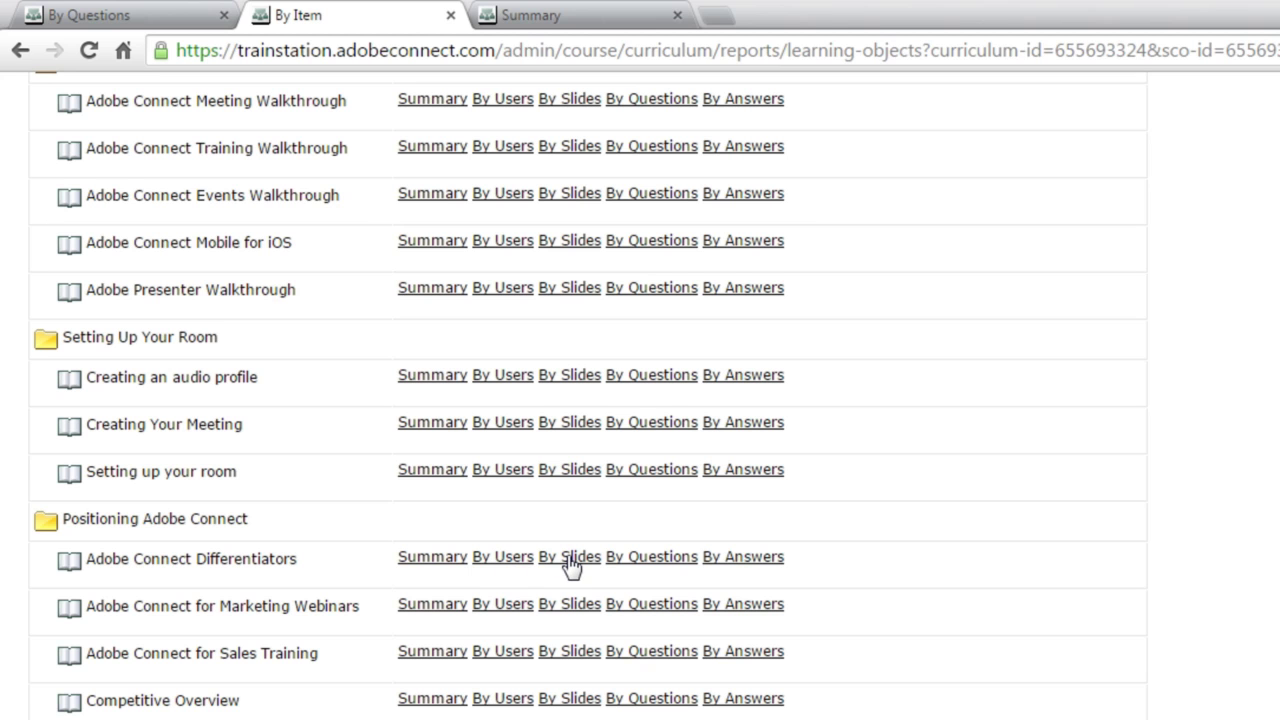
- Review the question report for the Adobe Connect Differentiators course and show its quiz results for All Versions
left_click(640, 563)
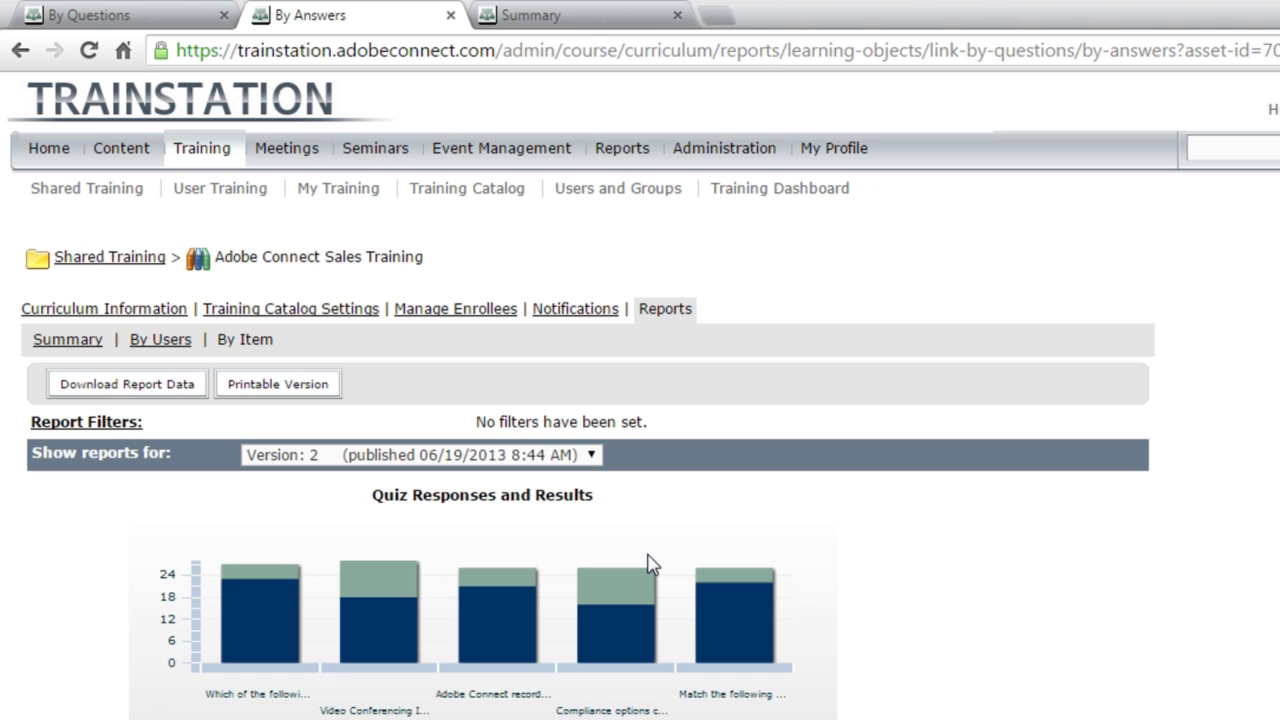
scroll(658, 520, "down", 3)
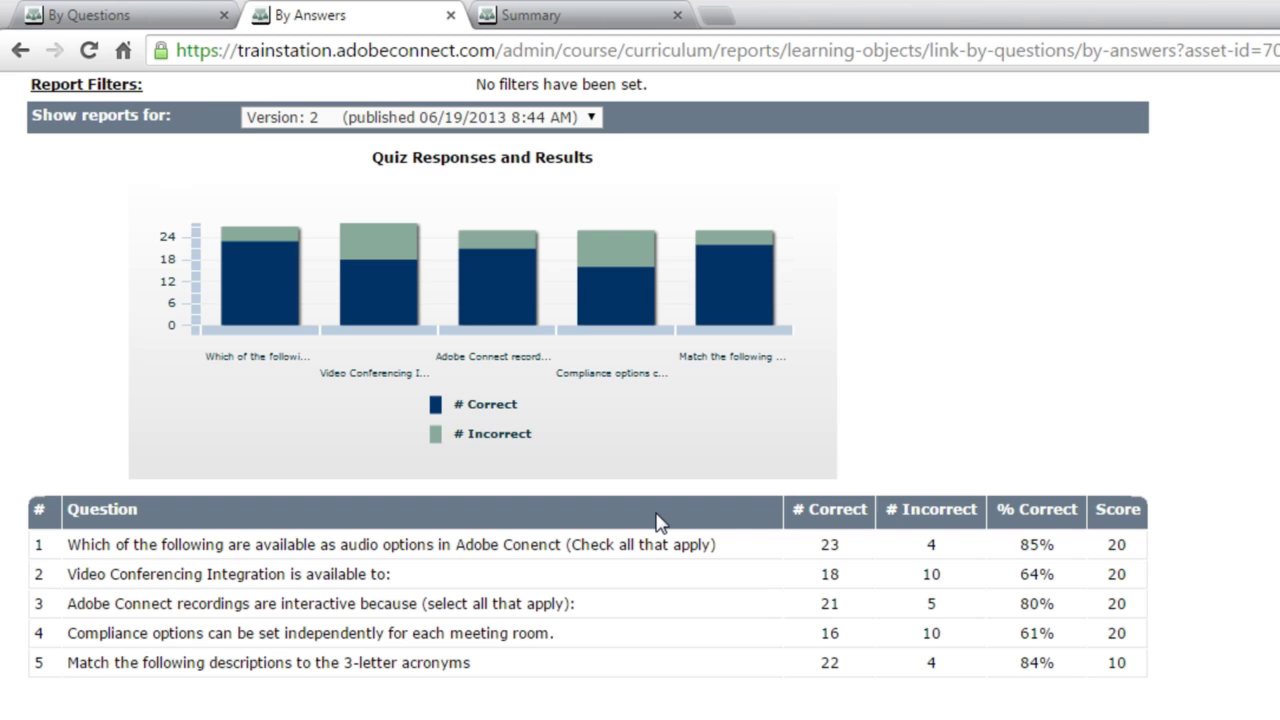
scroll(658, 520, "up", 3)
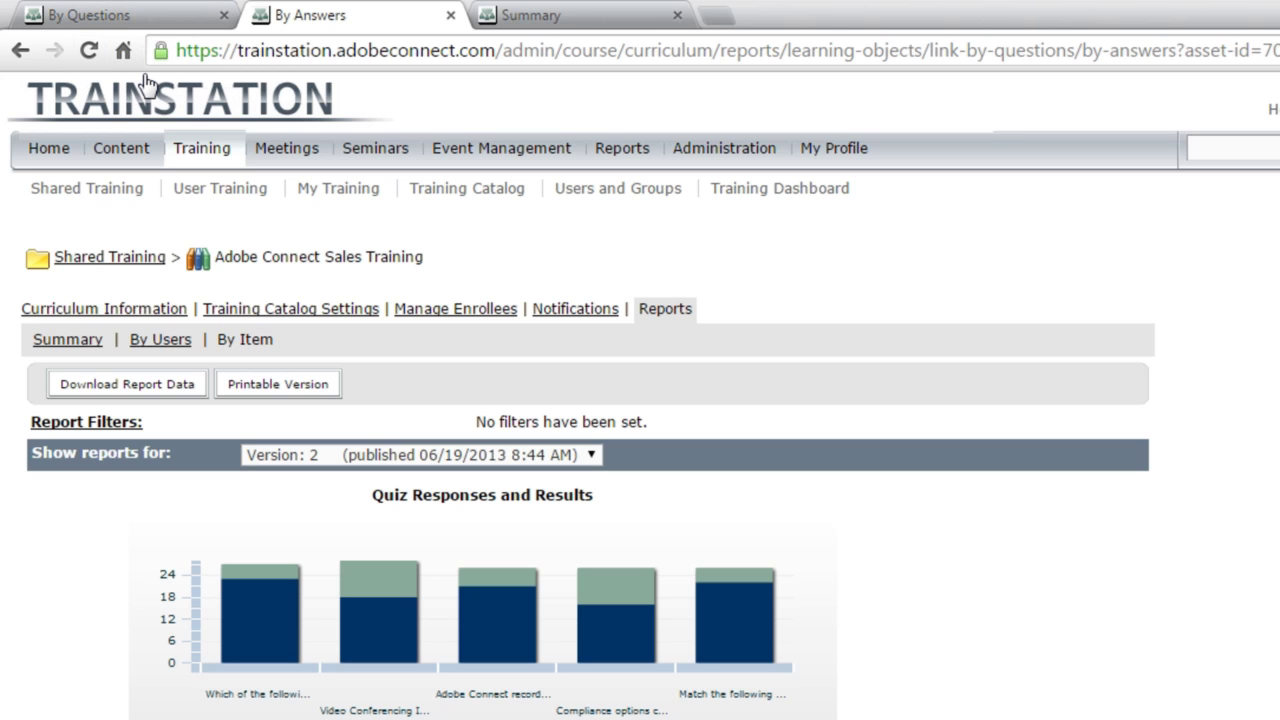
left_click(415, 458)
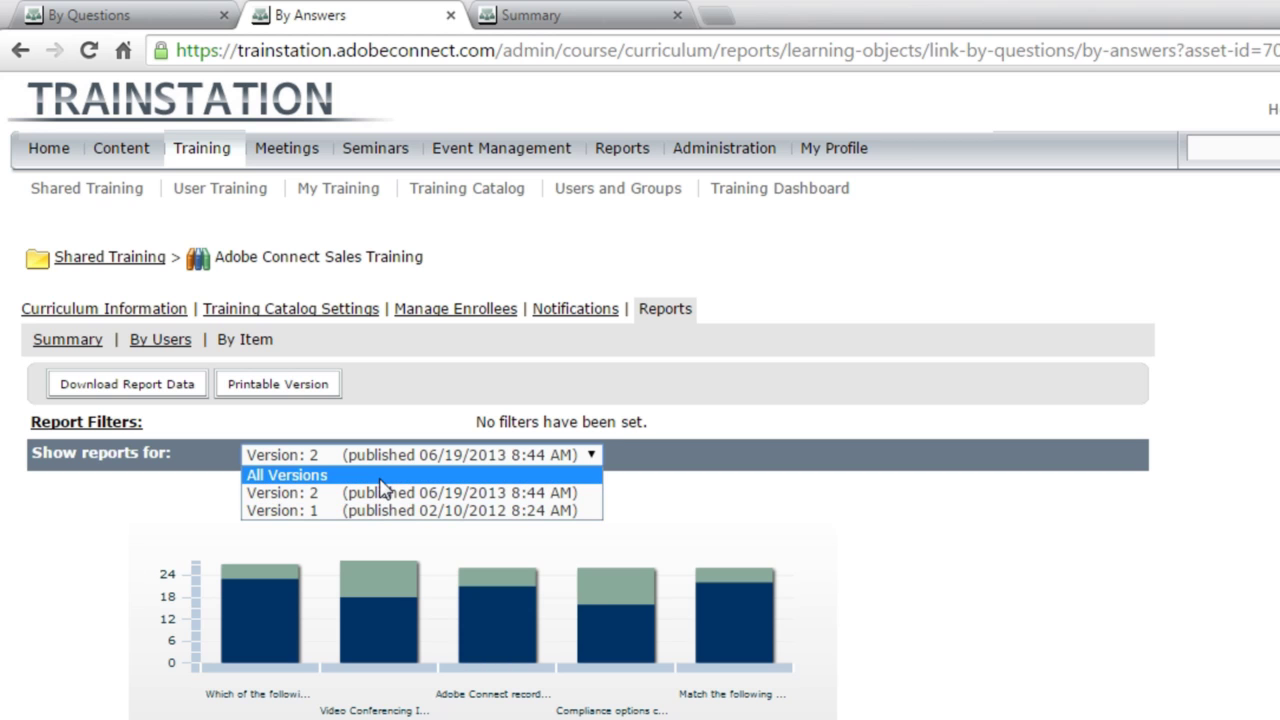
left_click(383, 480)
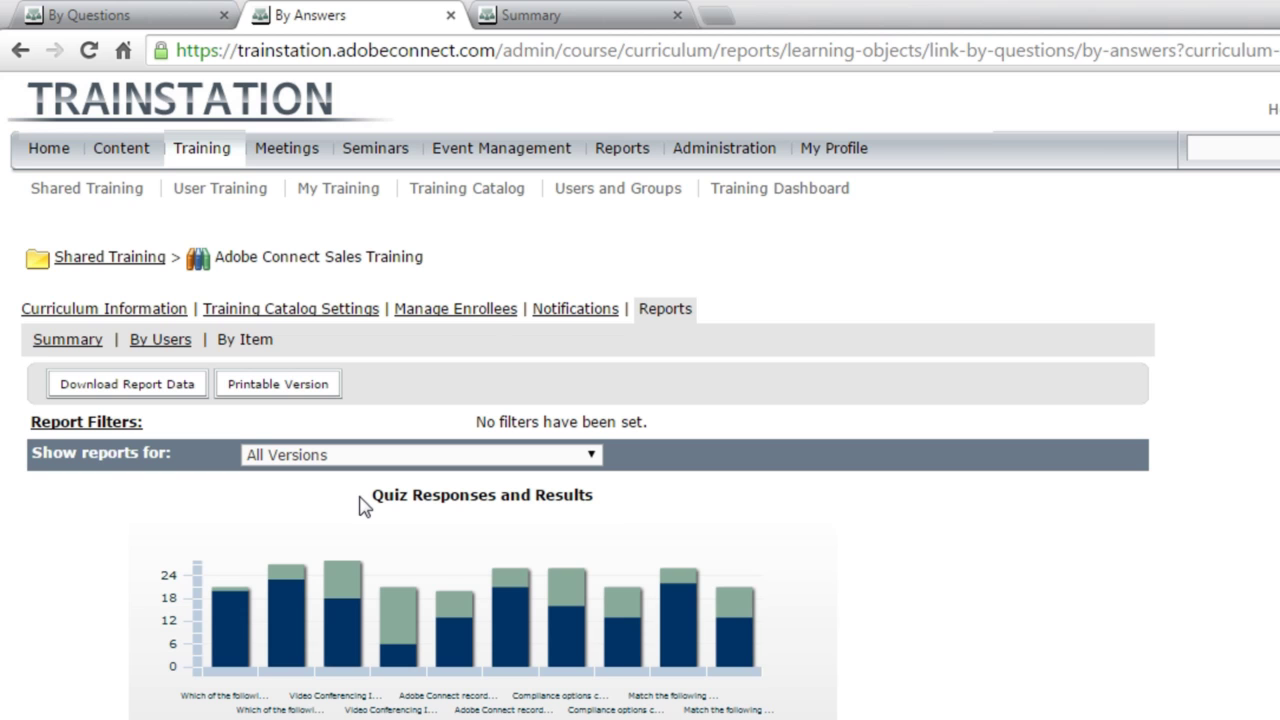
- Switch to the Adobe Connect 9.4 Sales Enablement event's report summary and examine its aggregate user data and conversion funnel
left_click(547, 24)
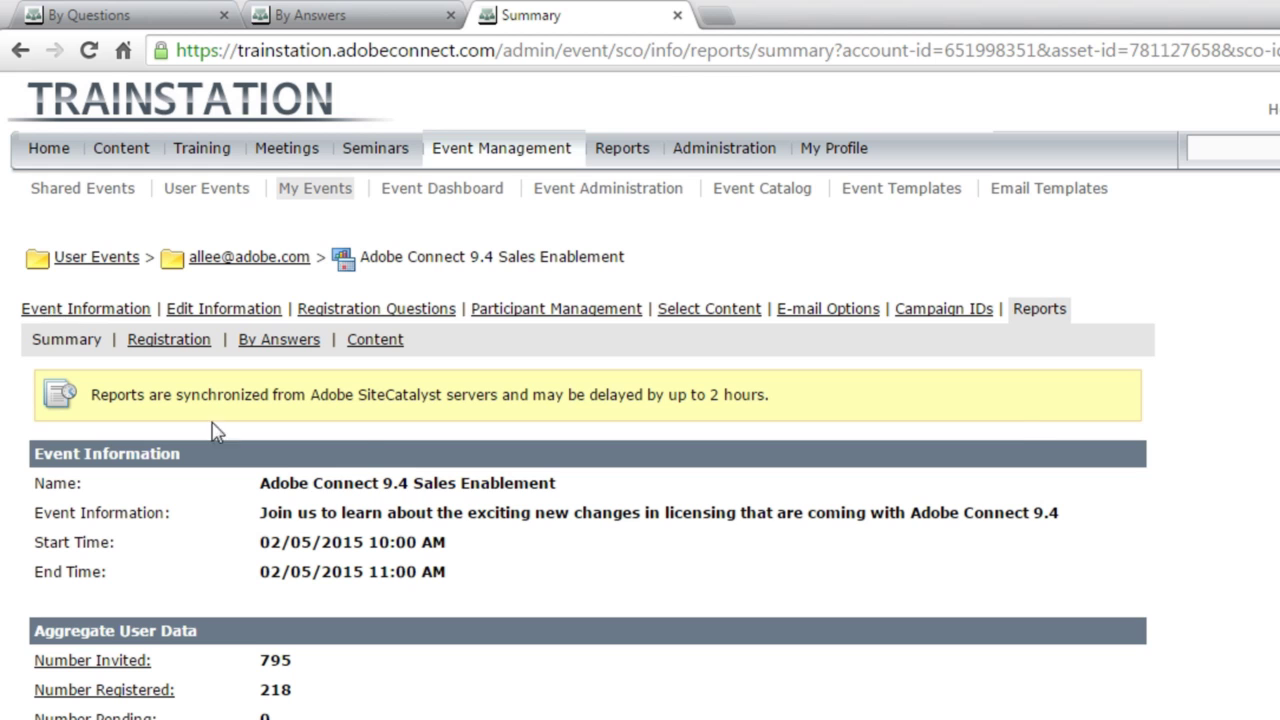
scroll(336, 630, "down", 1)
scroll(290, 415, "down", 2)
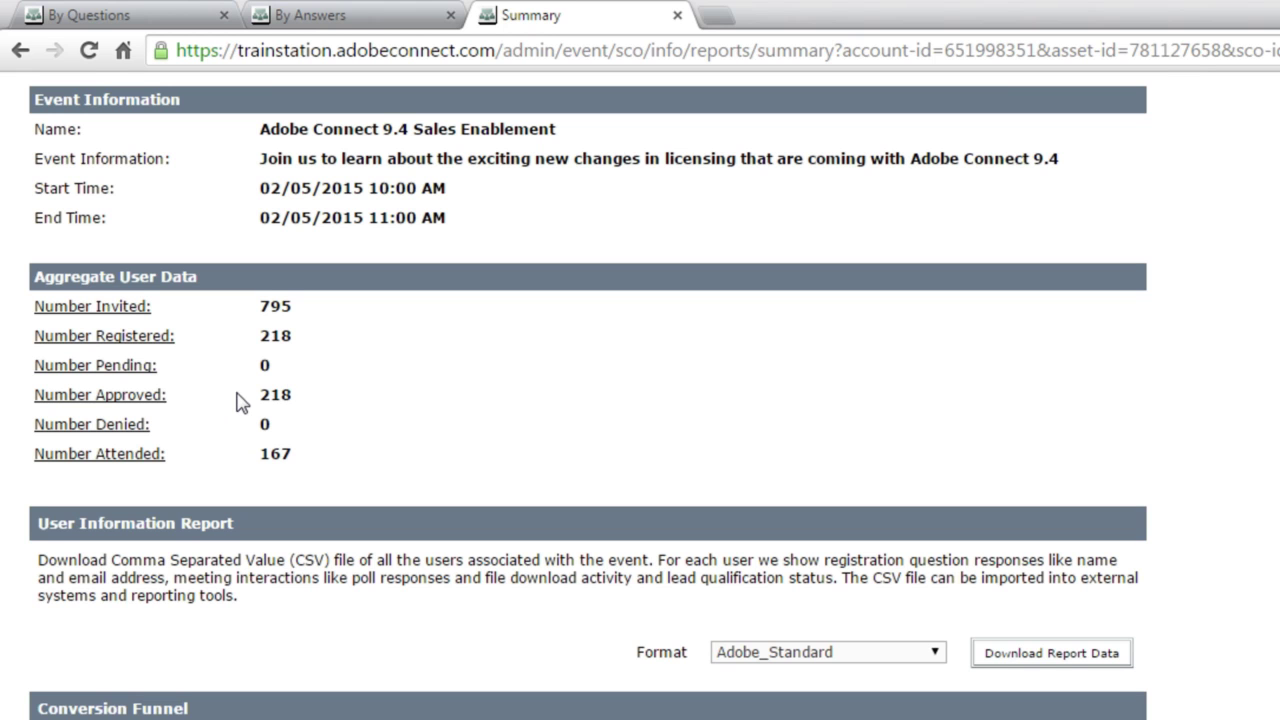
scroll(255, 470, "down", 4)
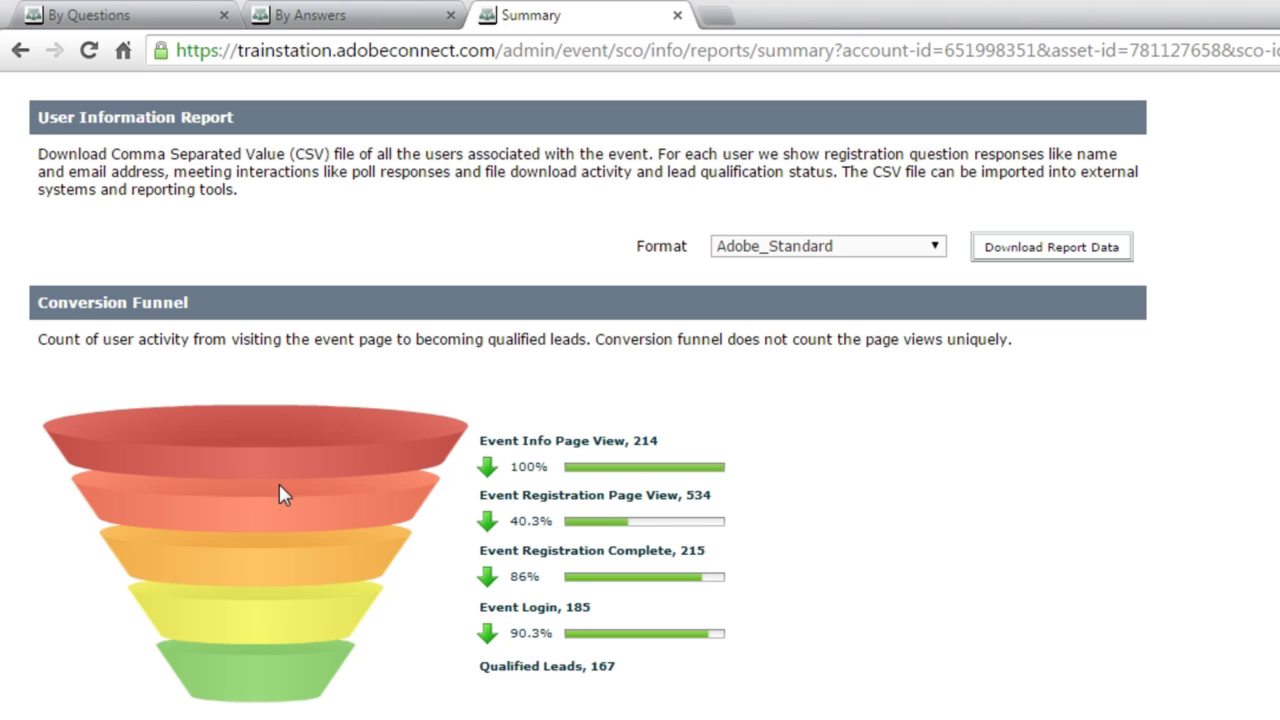
scroll(279, 483, "up", 7)
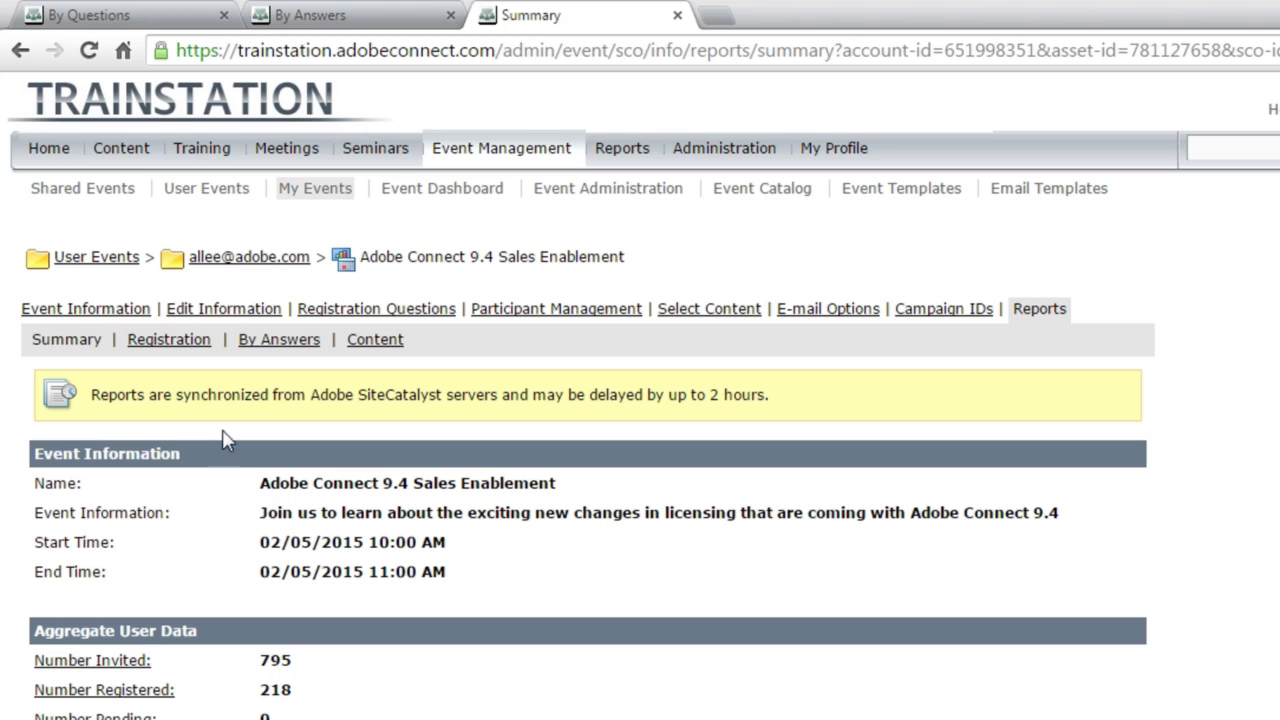
- Open the event's registration report and examine the lead qualification criteria, campaign report and registration question responses
left_click(192, 342)
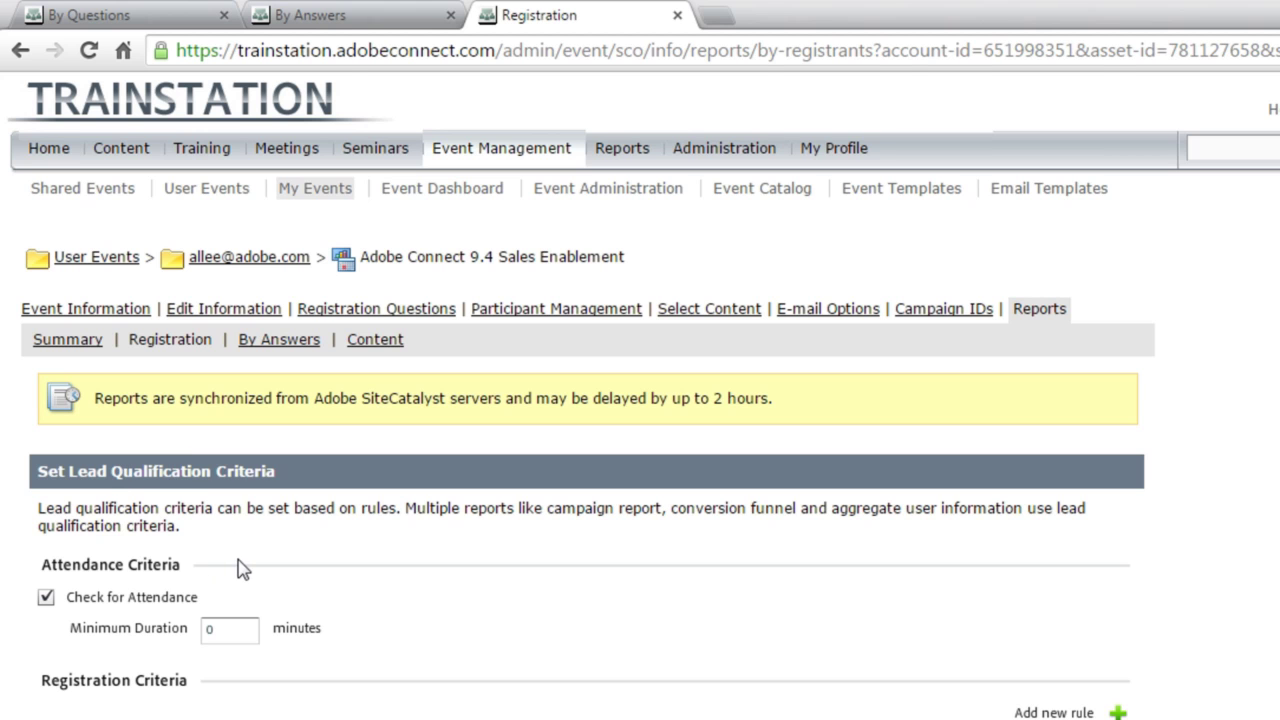
scroll(286, 598, "down", 3)
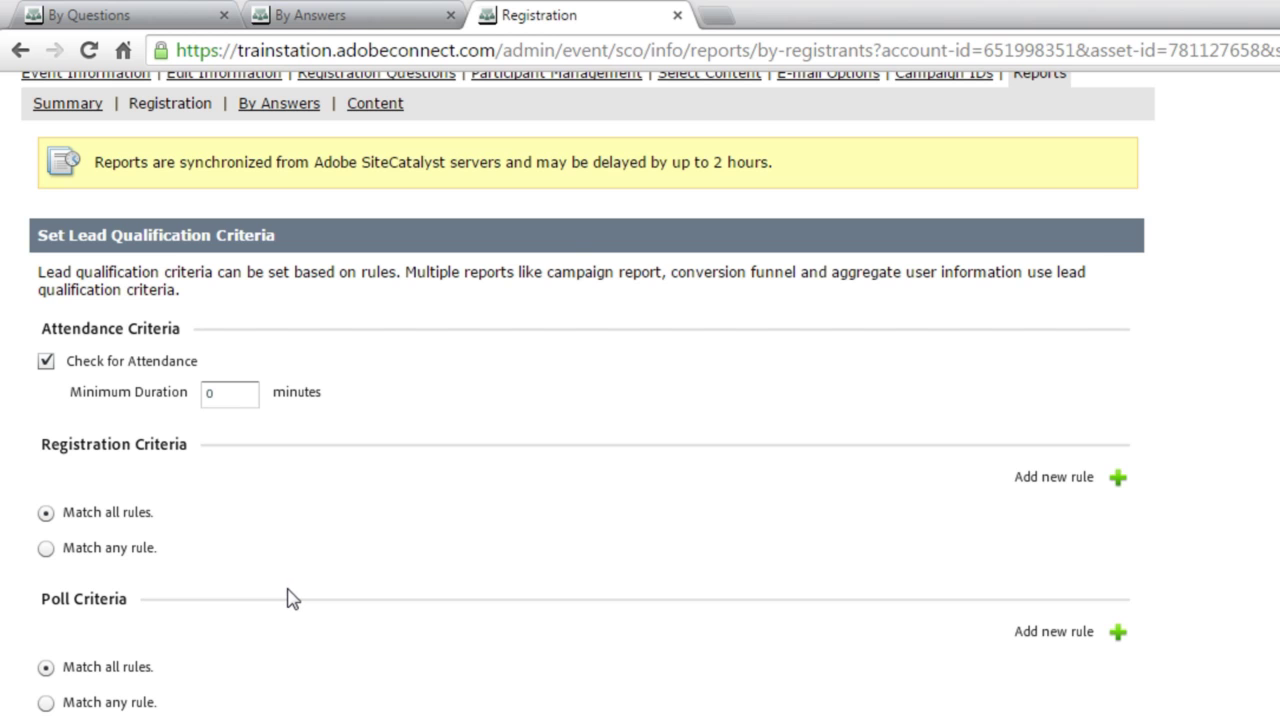
scroll(289, 580, "down", 3)
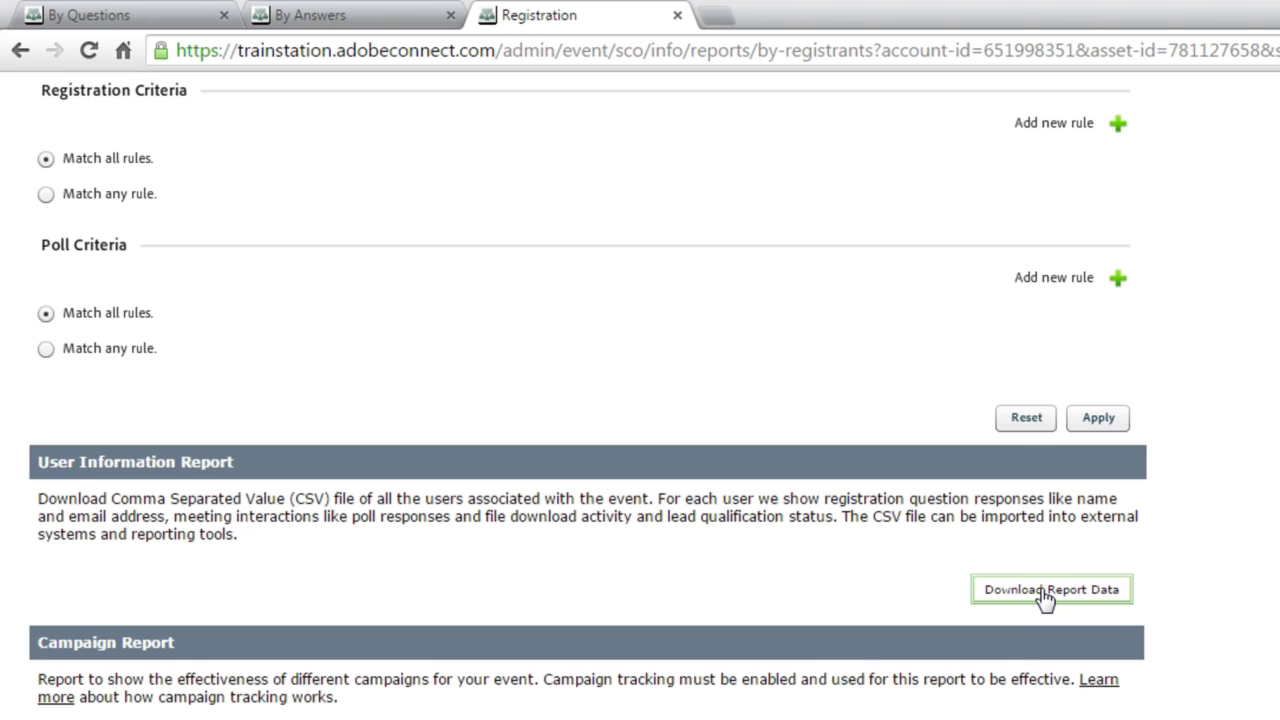
scroll(1043, 592, "down", 5)
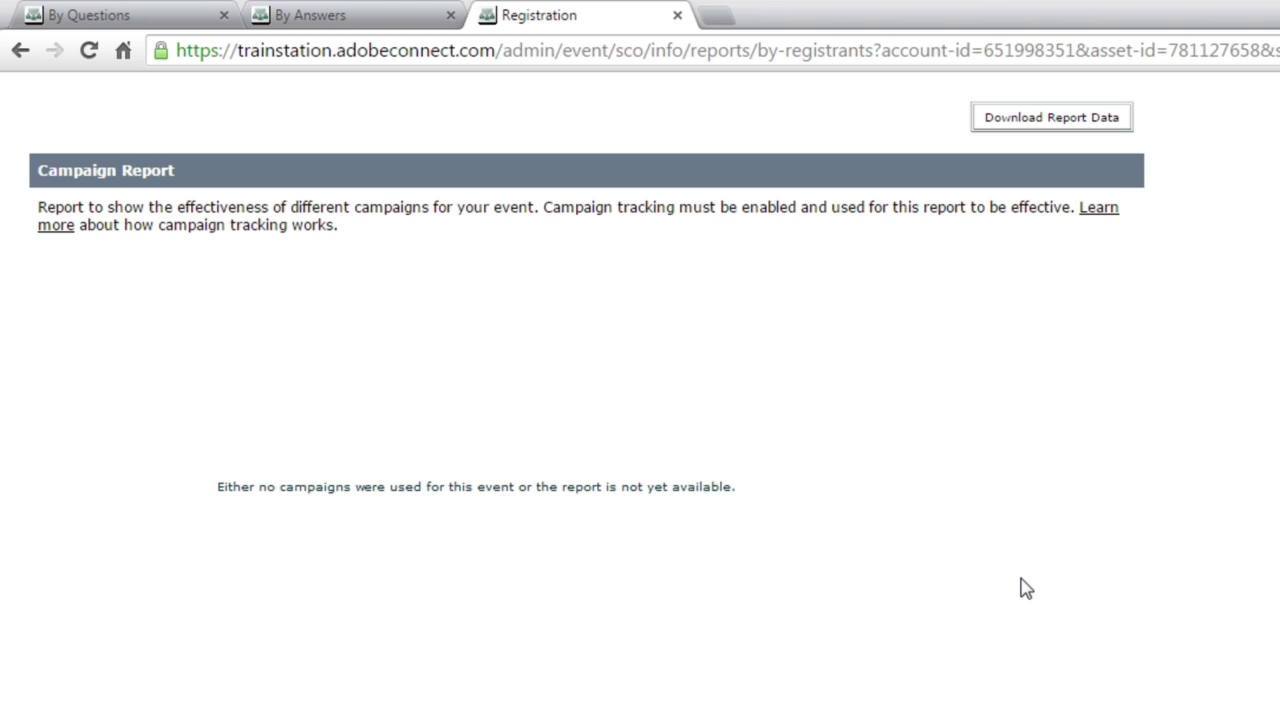
scroll(1004, 236, "down", 6)
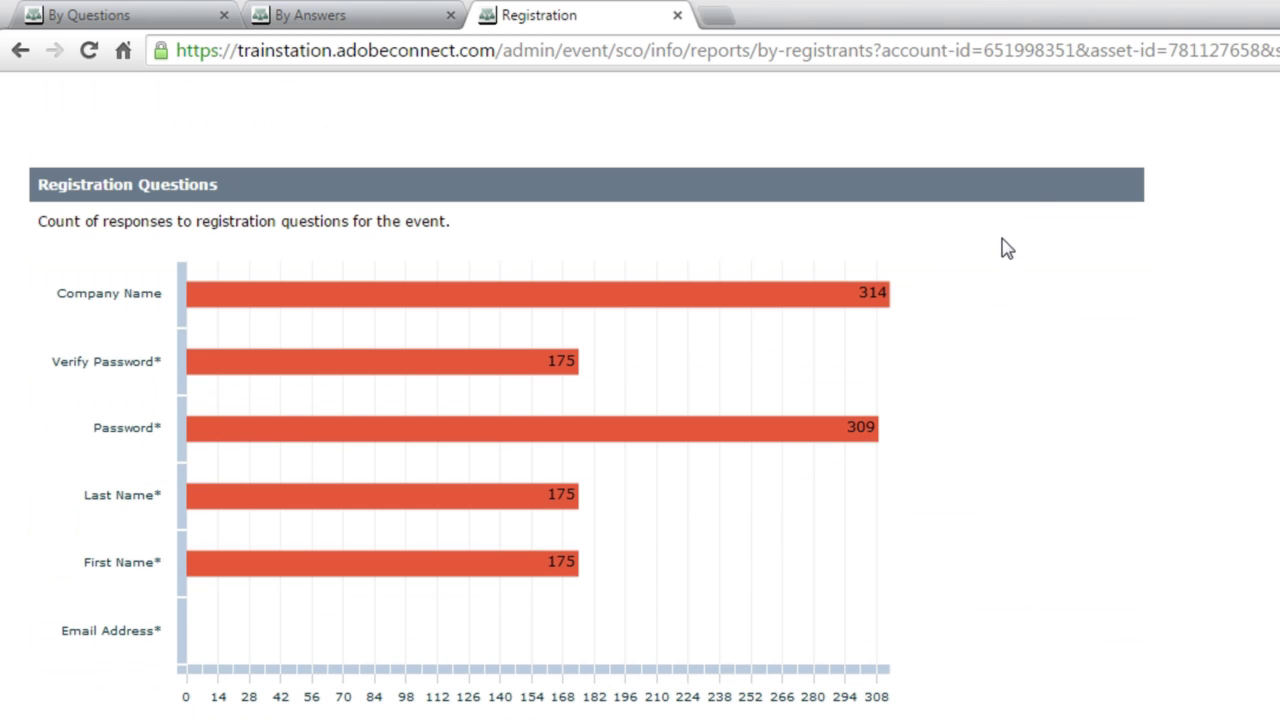
- Open the event's content report and examine its engagement graph and its chat and Q&A usage
scroll(999, 265, "up", 6)
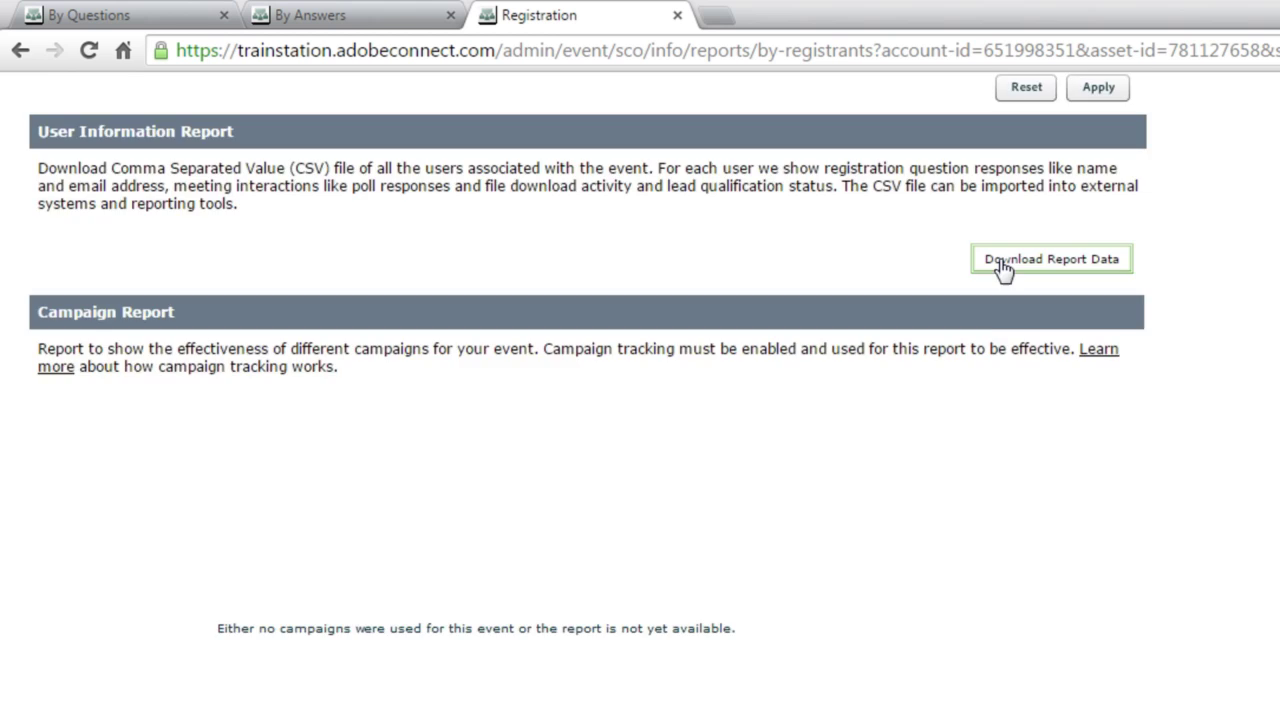
scroll(1003, 268, "up", 10)
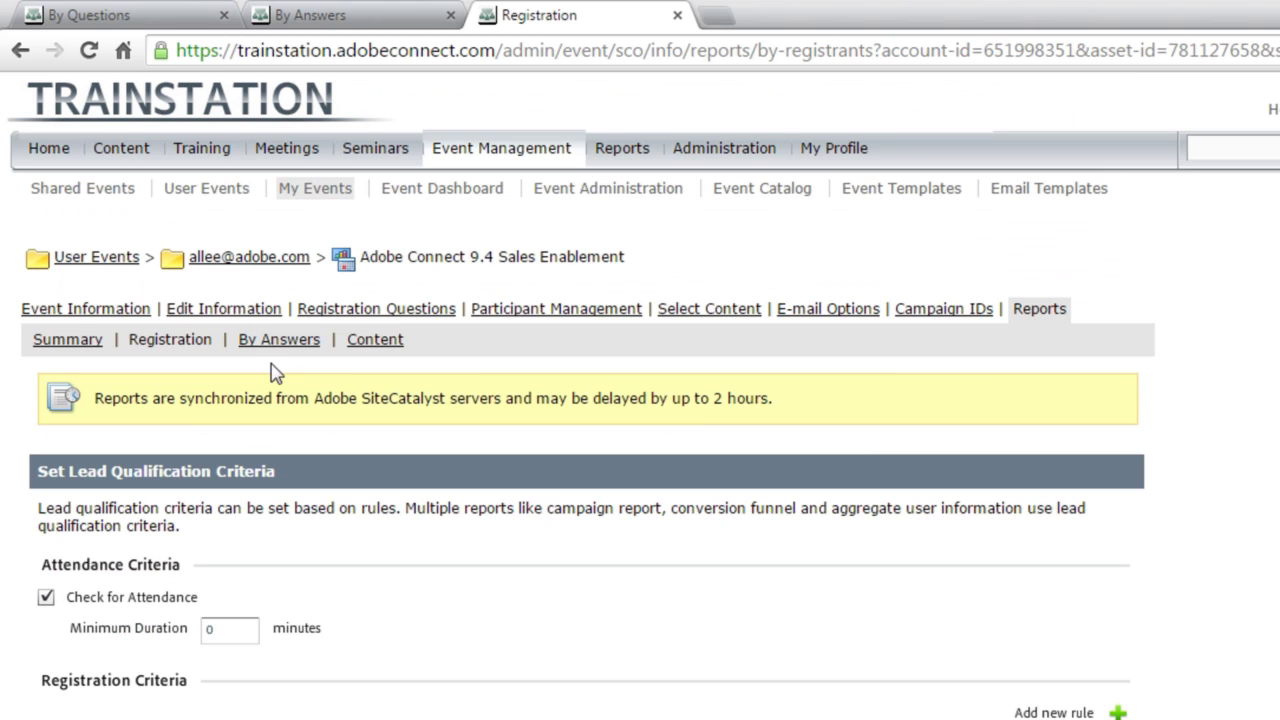
left_click(360, 342)
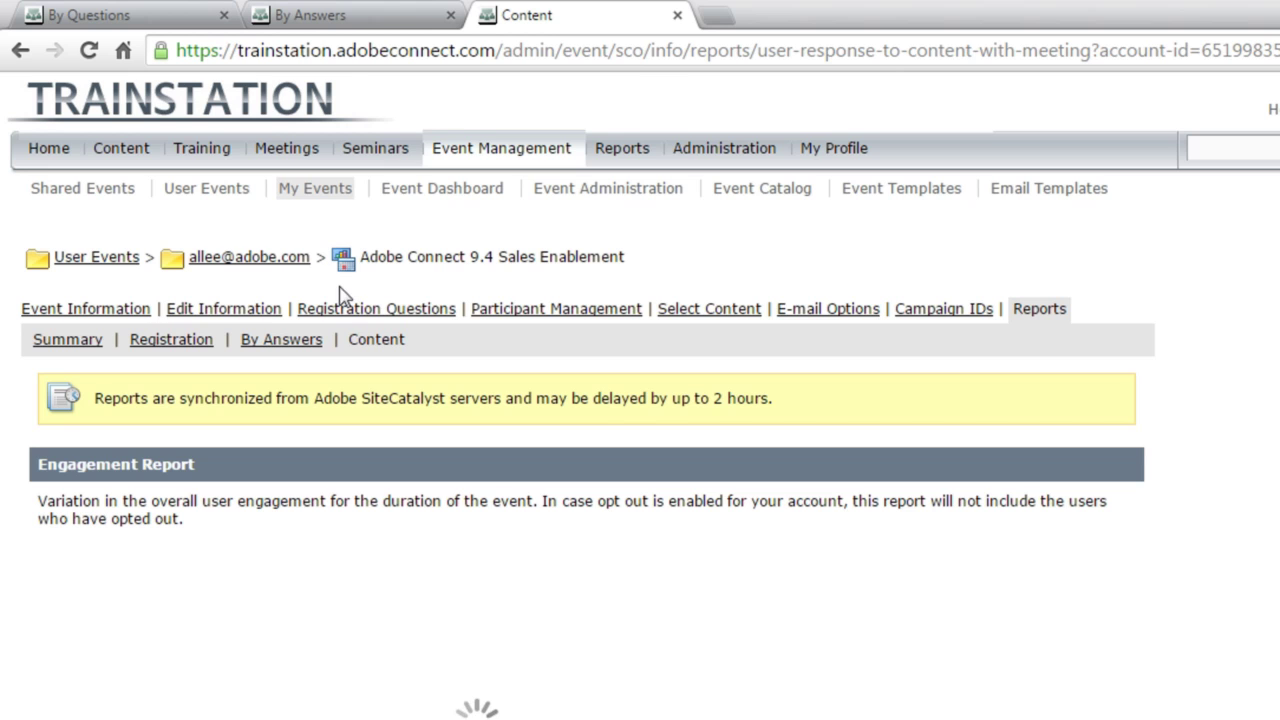
scroll(365, 325, "down", 2)
scroll(365, 325, "down", 3)
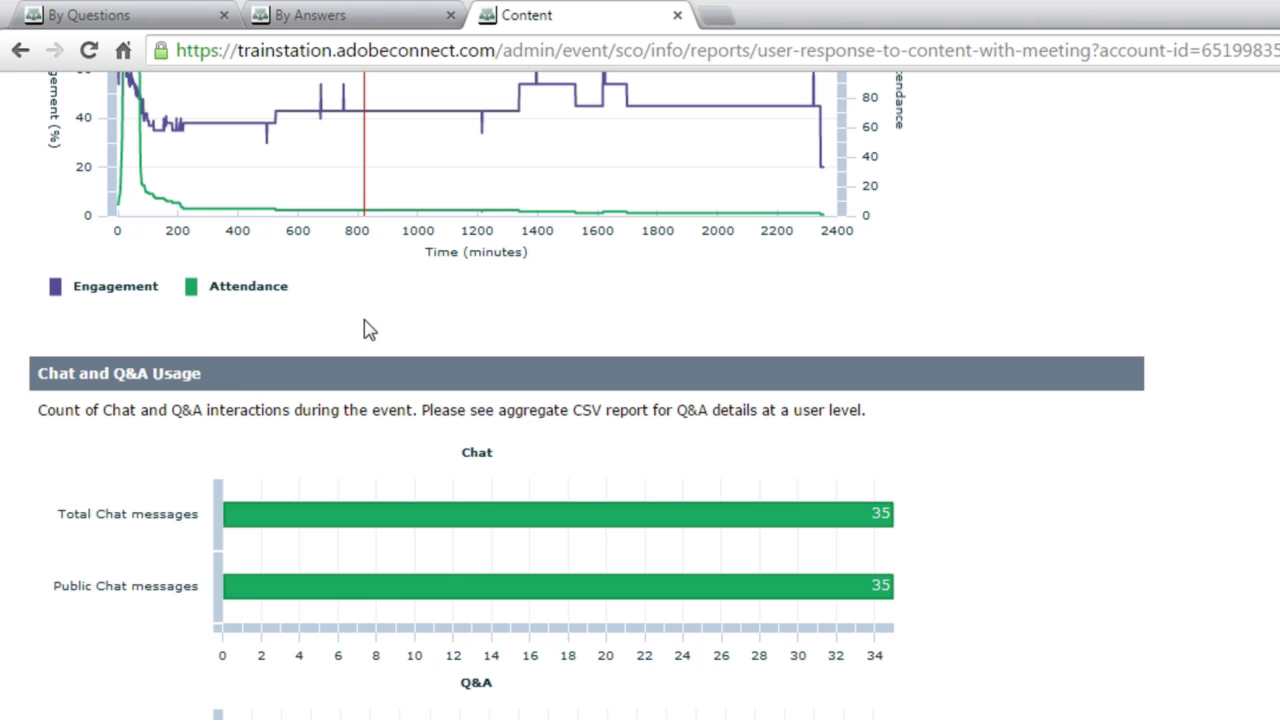
scroll(365, 325, "down", 2)
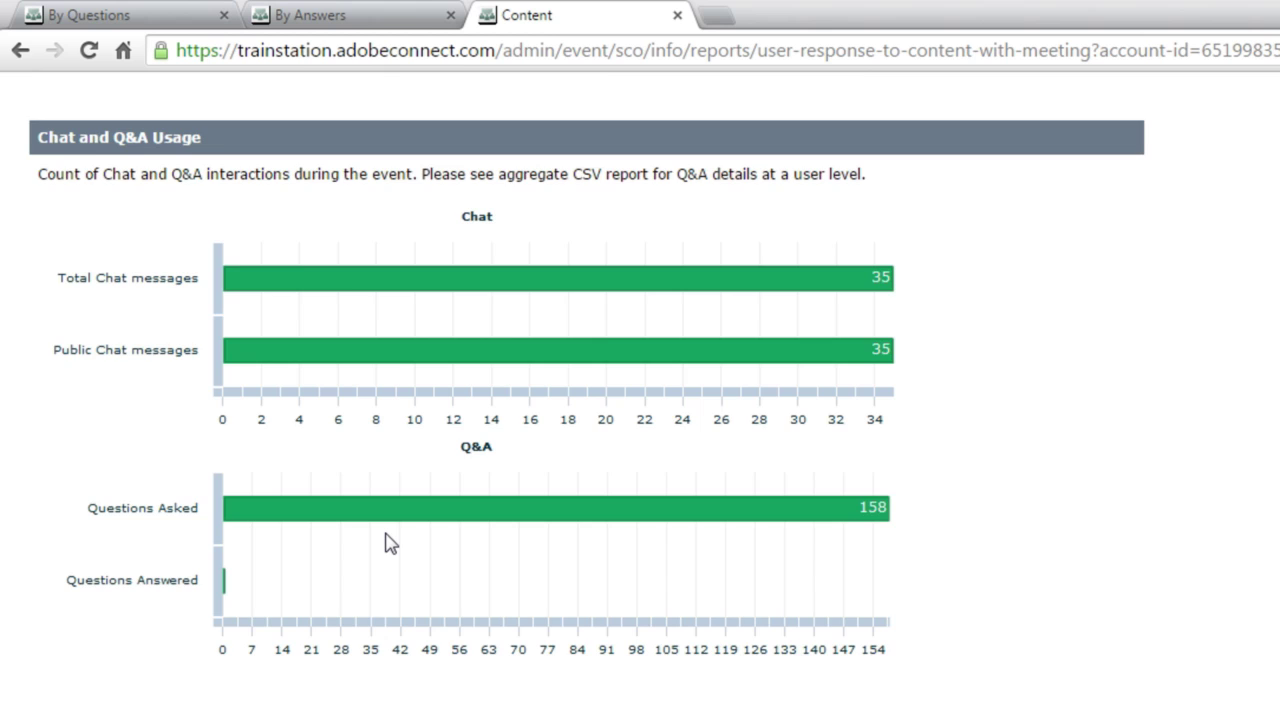
scroll(390, 543, "down", 2)
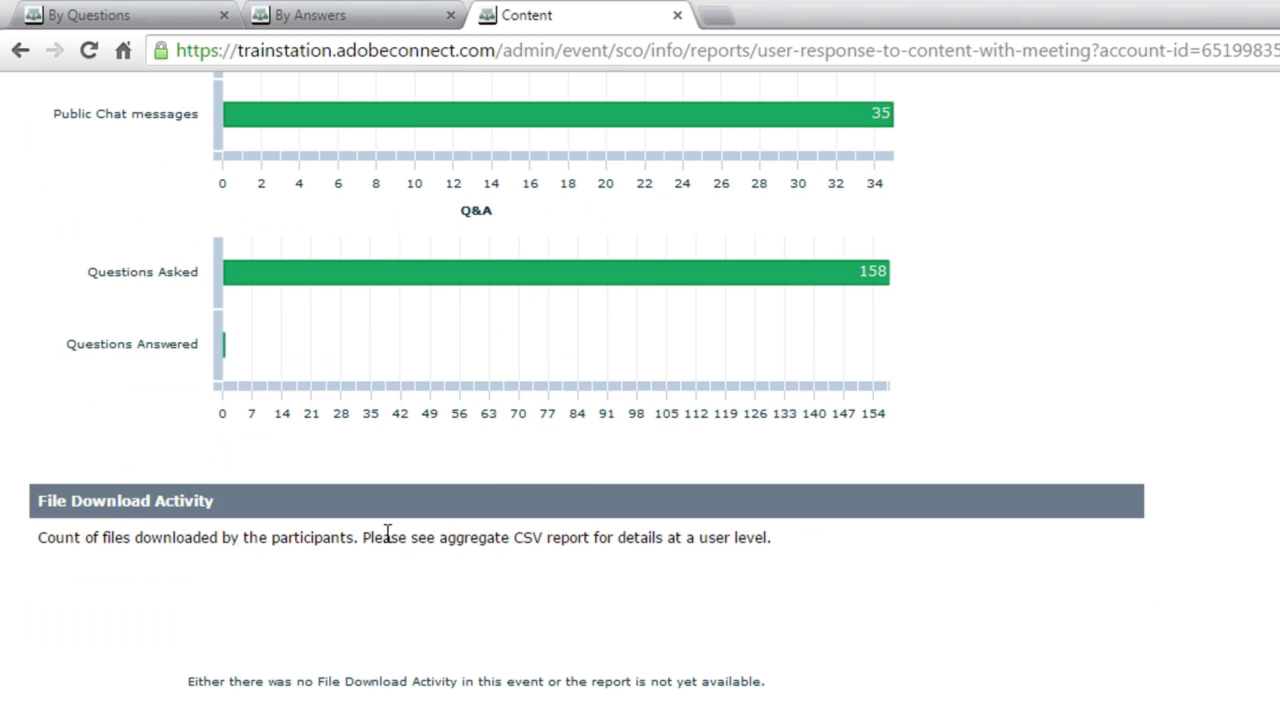
- Examine the content report's file download activity, poll activity and attendee session list, and return to its beginning
scroll(387, 533, "down", 2)
scroll(390, 535, "down", 1)
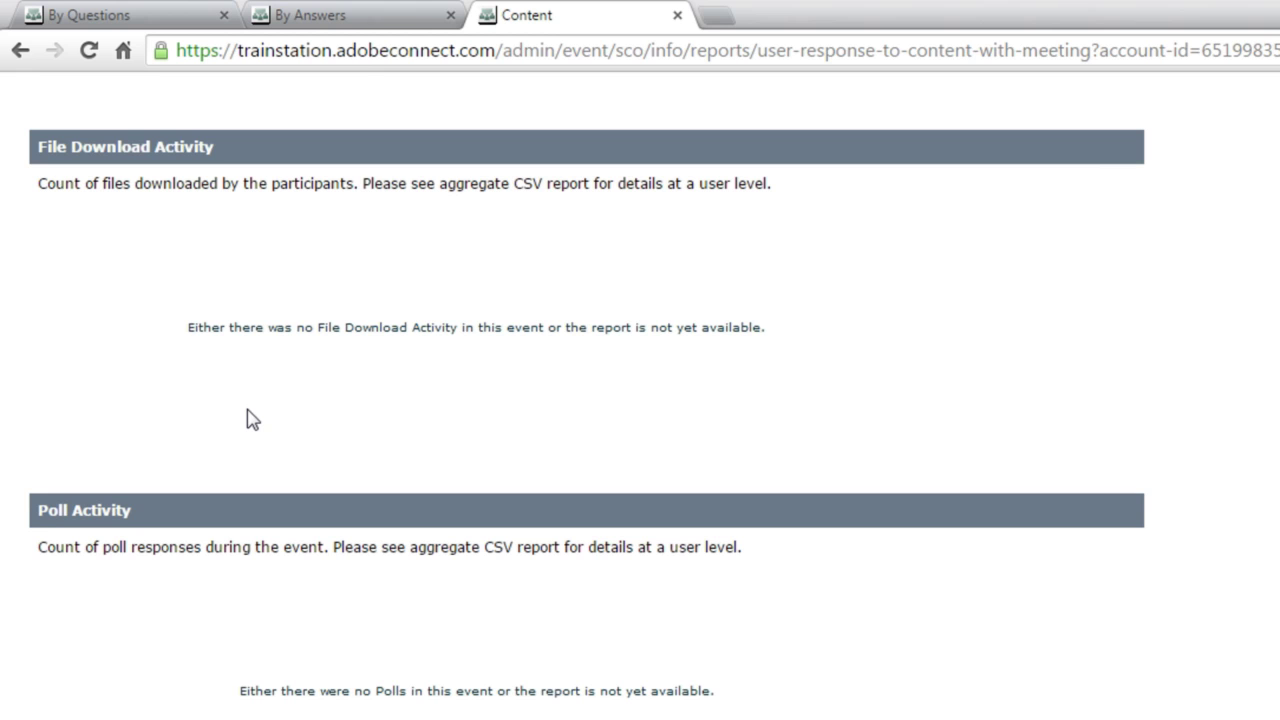
scroll(253, 420, "down", 2)
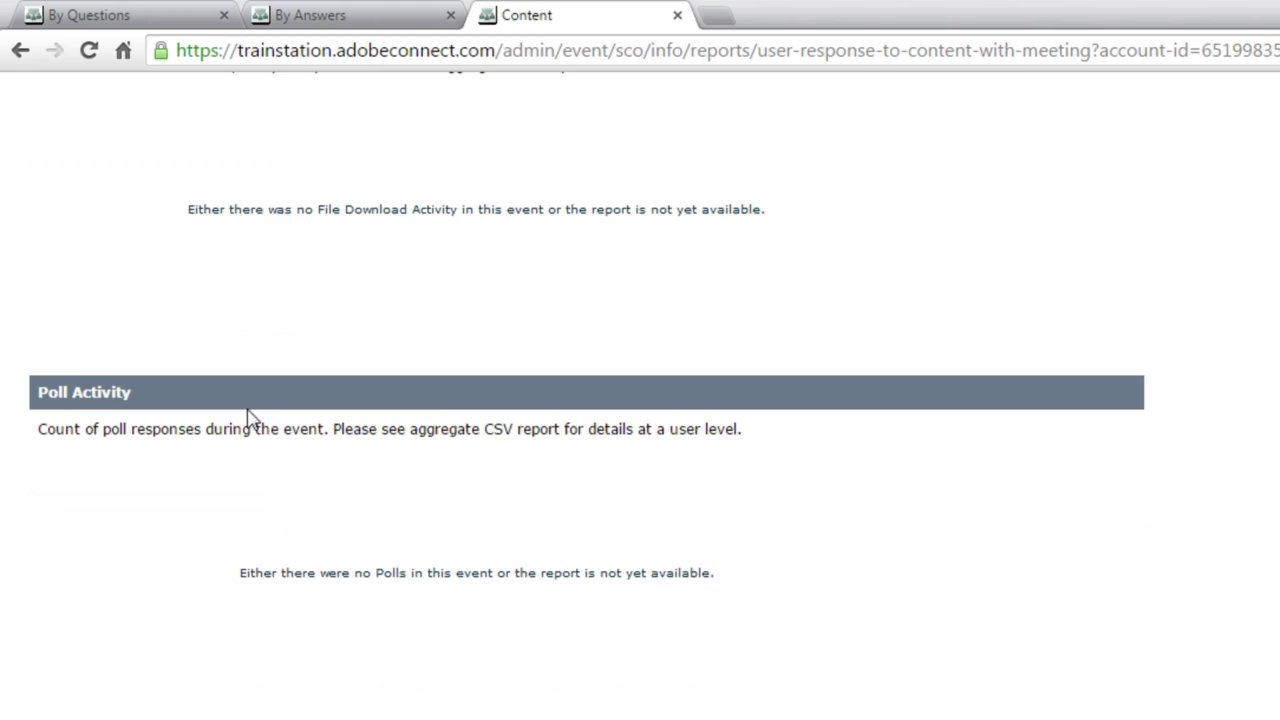
scroll(250, 419, "down", 7)
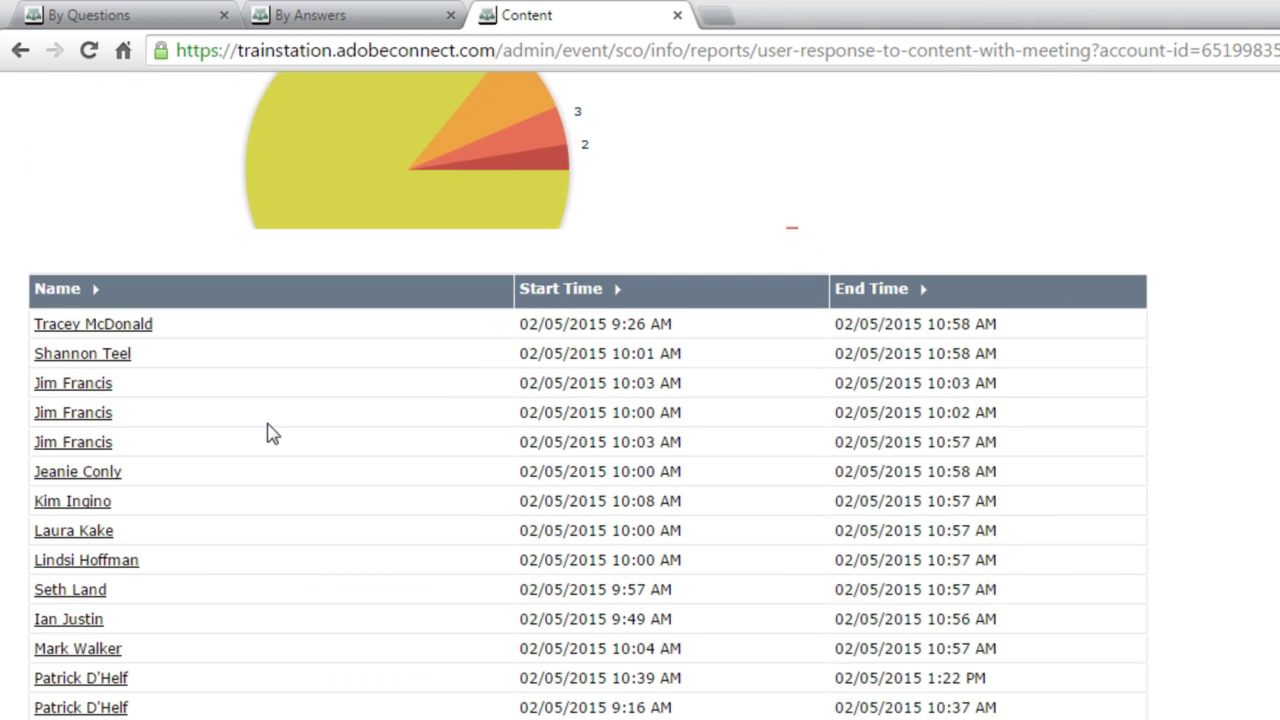
scroll(273, 433, "up", 15)
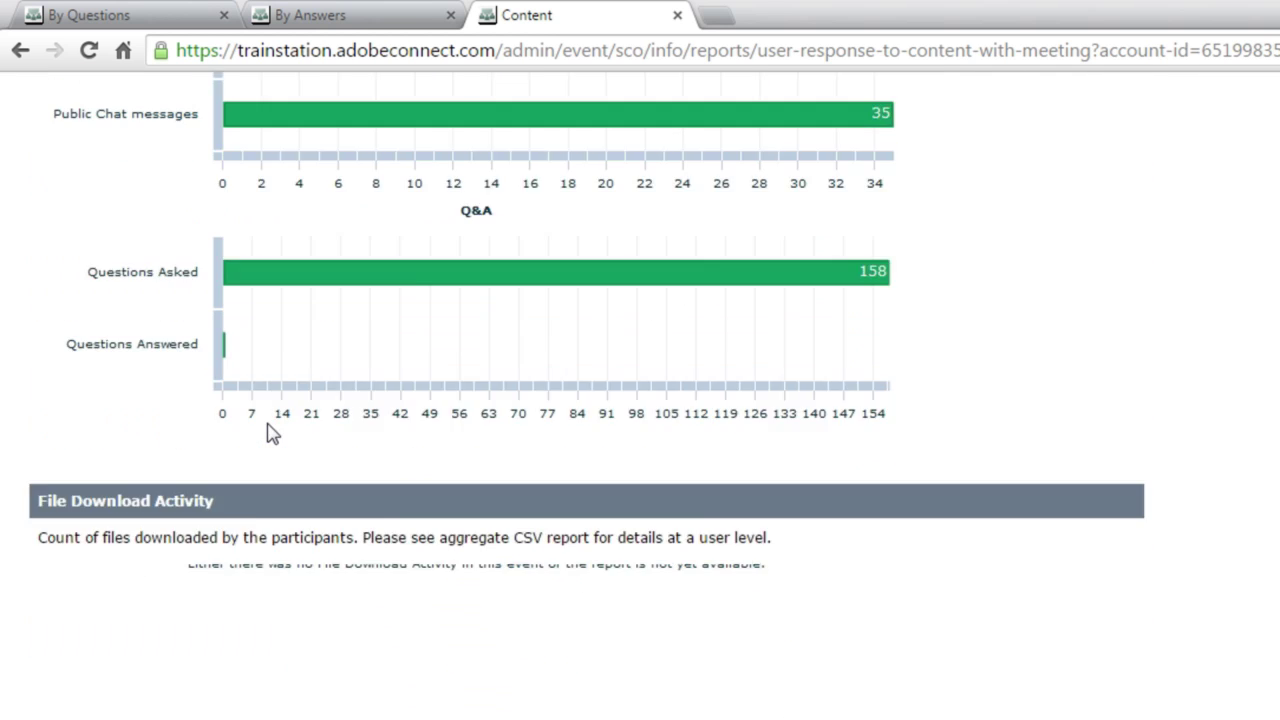
scroll(273, 433, "up", 5)
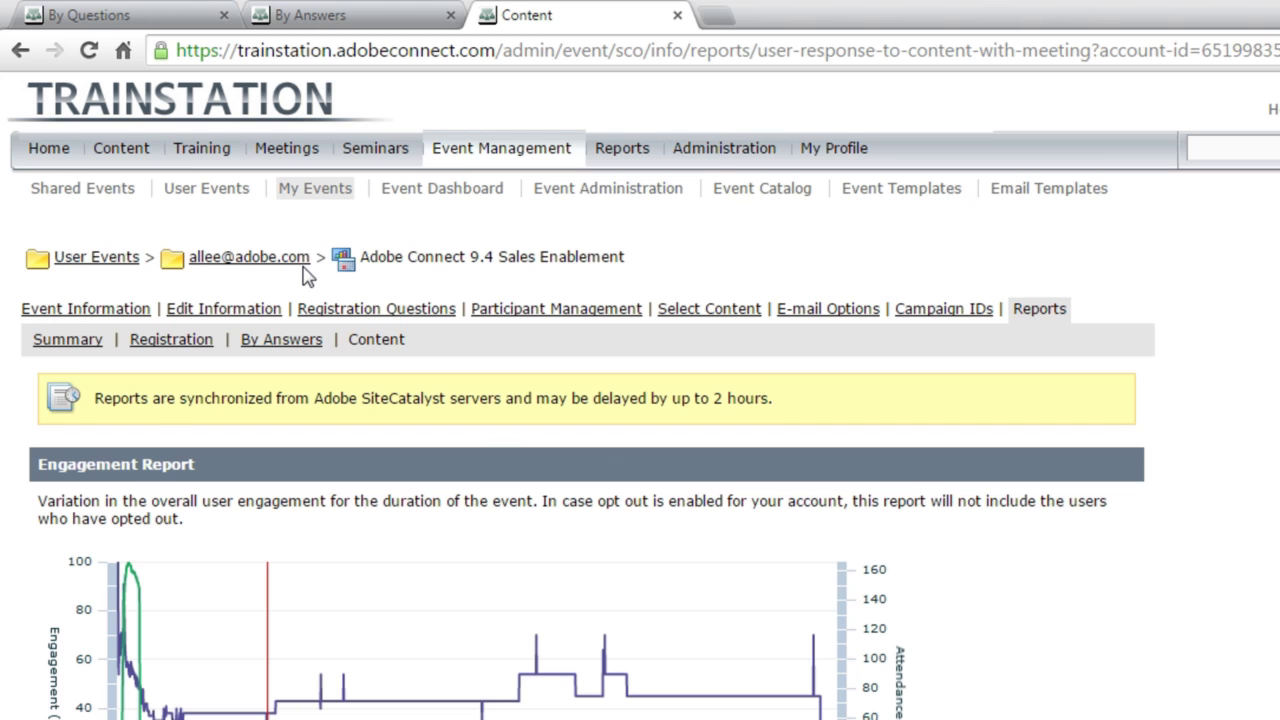
- Open the account-level reports in Administration, view the training reports and return to the report list
left_click(706, 161)
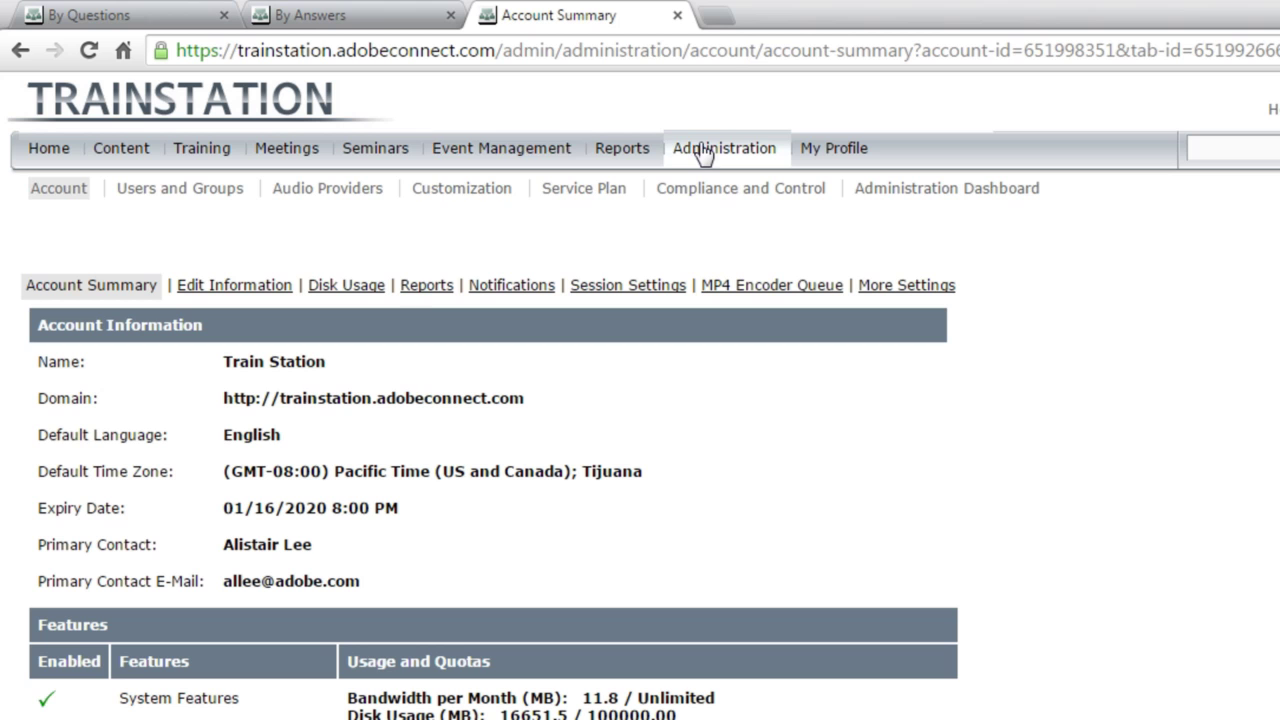
left_click(426, 287)
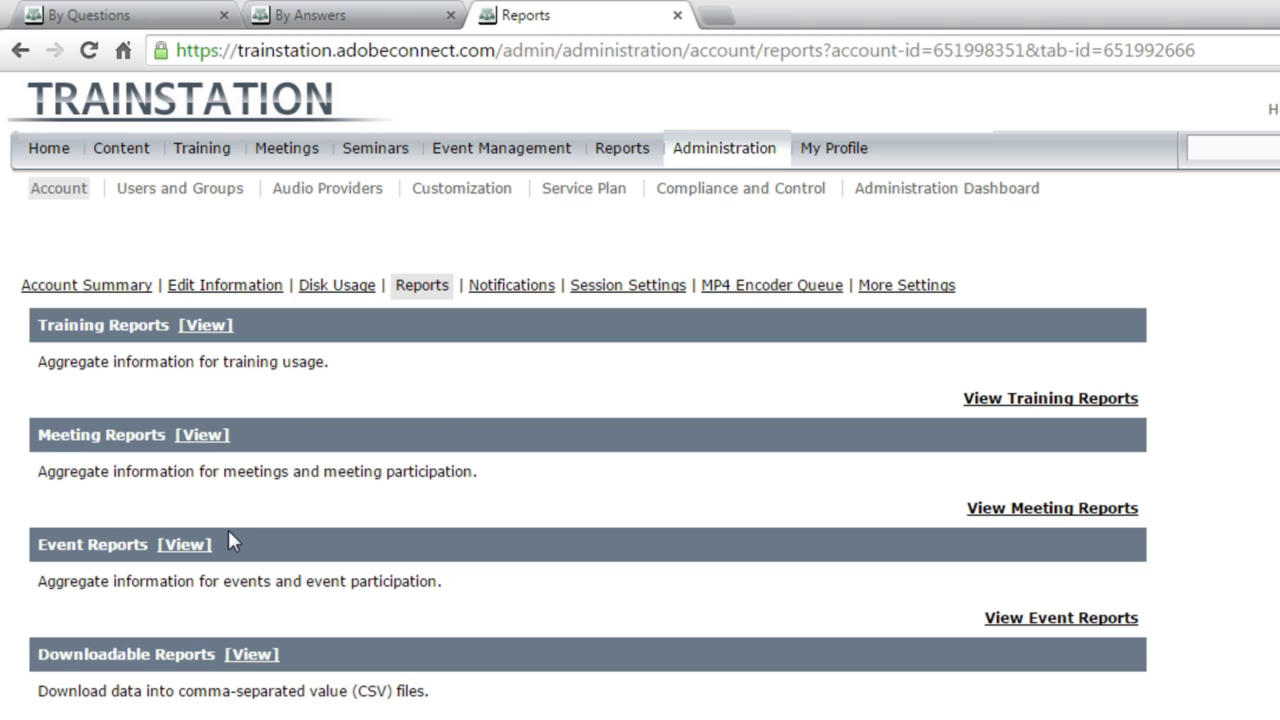
scroll(290, 680, "down", 2)
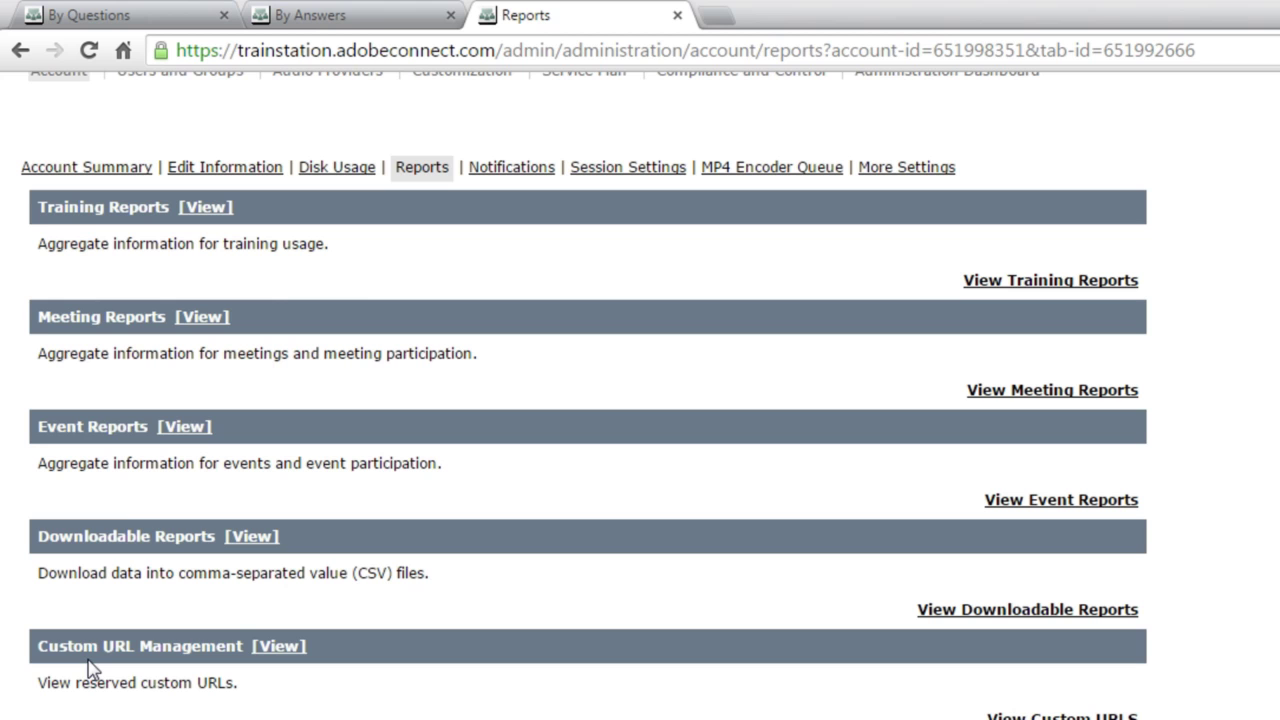
left_click(1008, 285)
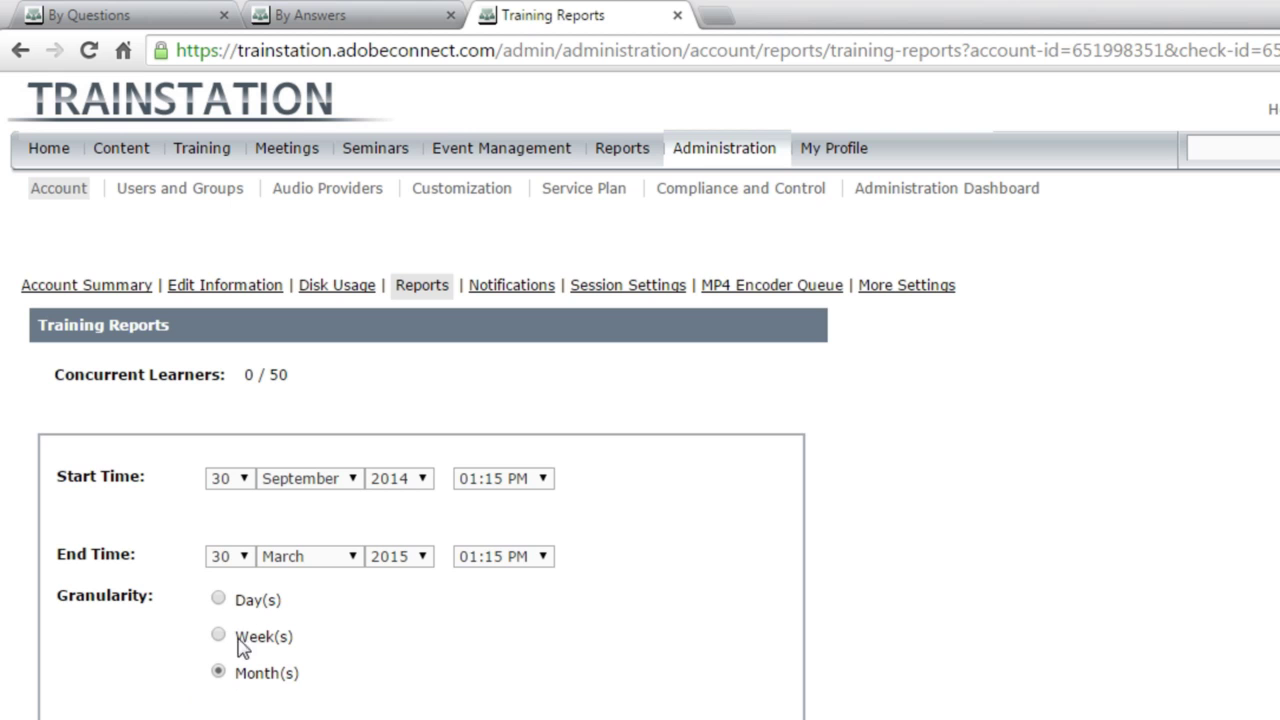
left_click(18, 58)
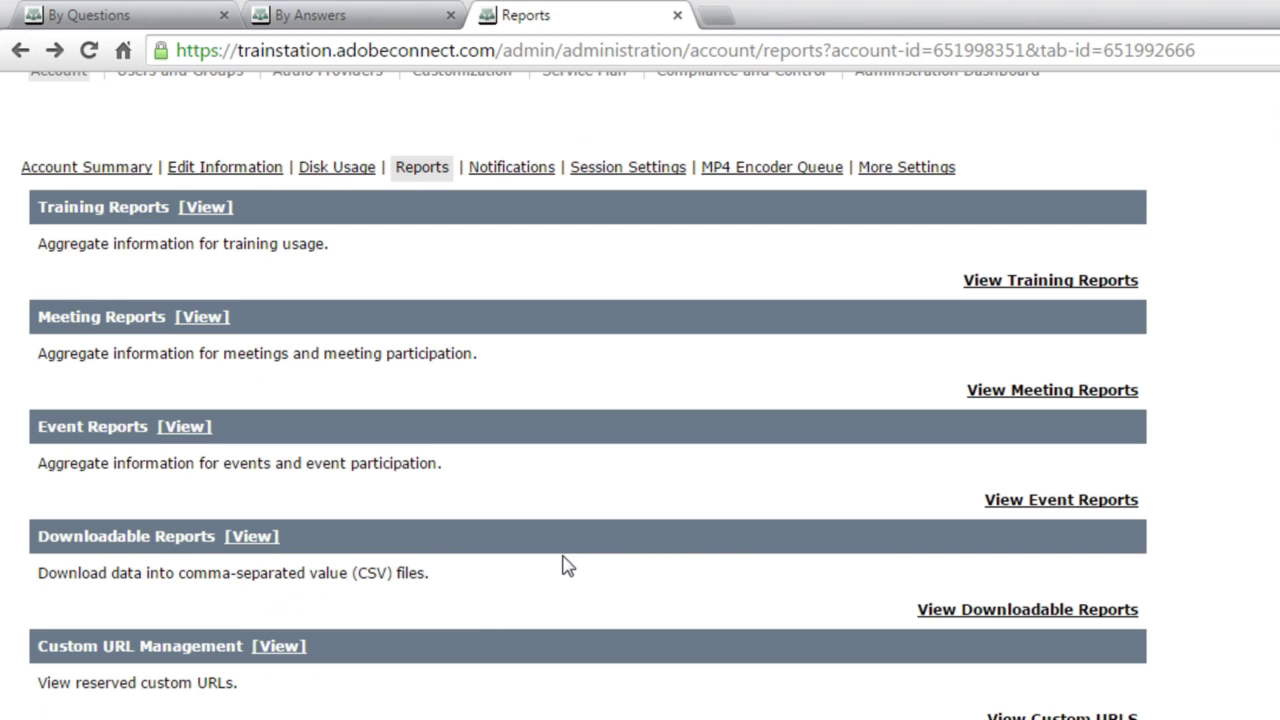
- View the account's meeting reports and event reports, returning to the report list after each
left_click(993, 395)
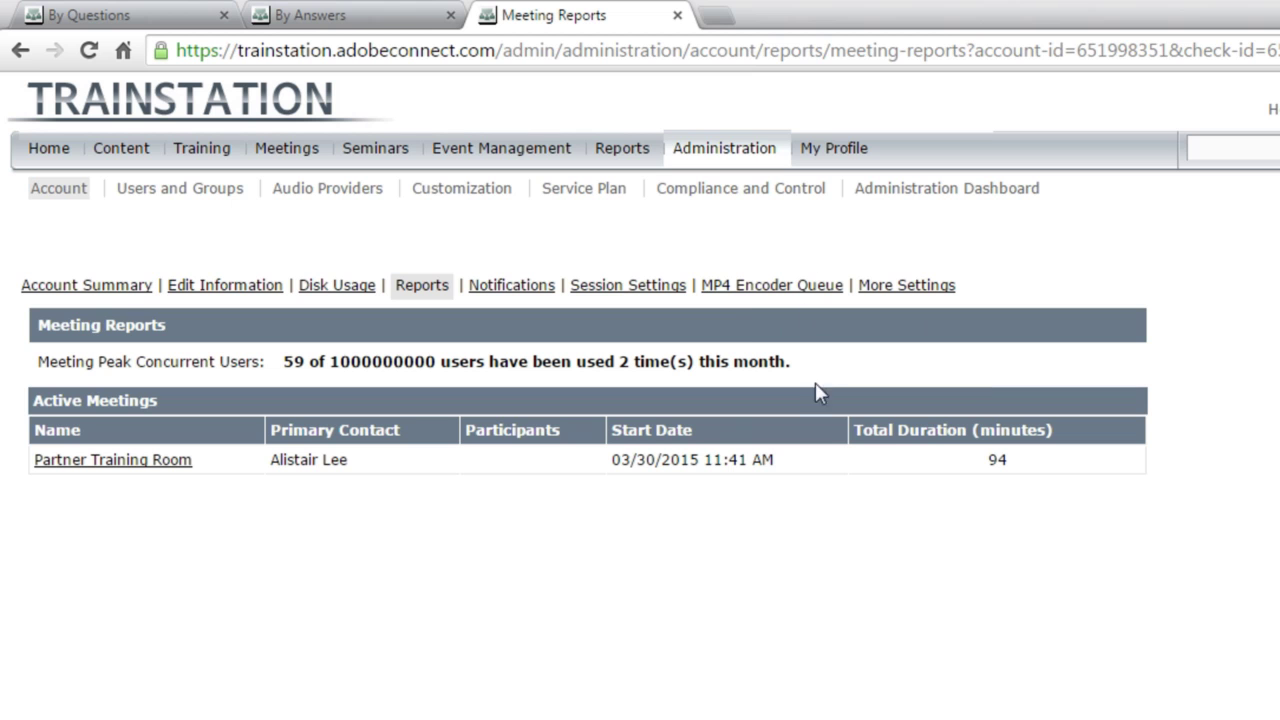
left_click(18, 52)
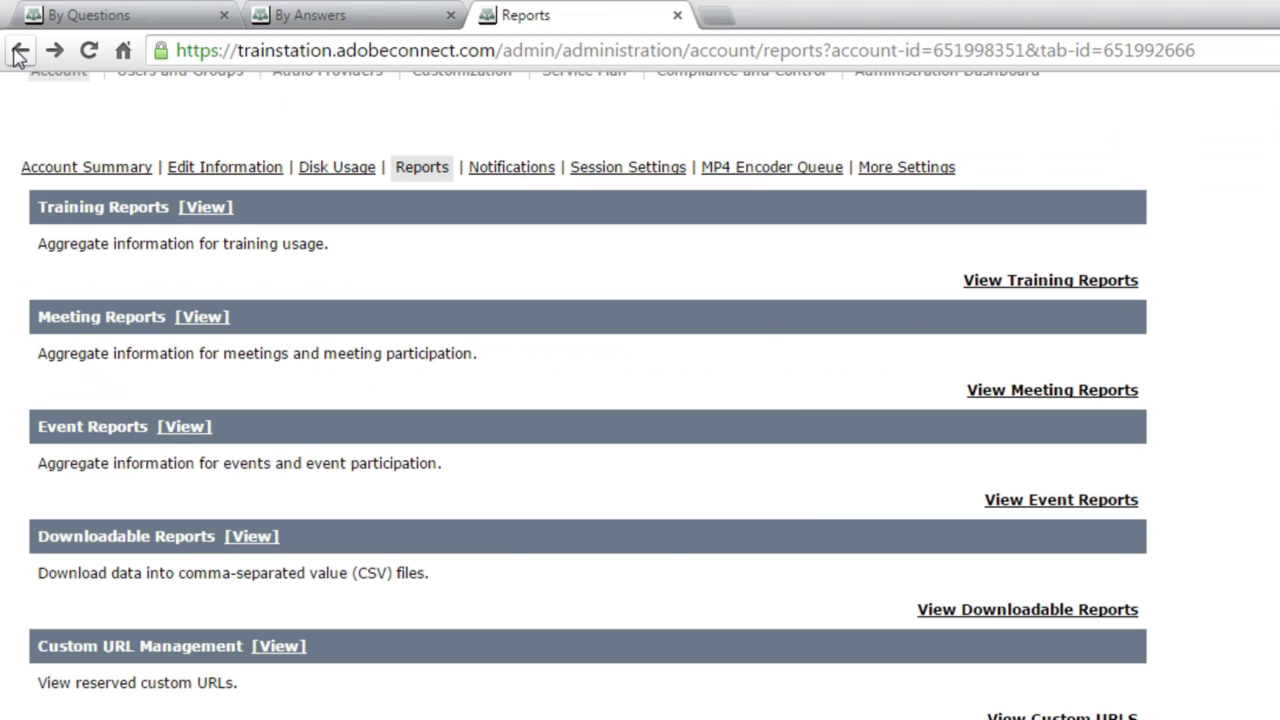
left_click(1061, 500)
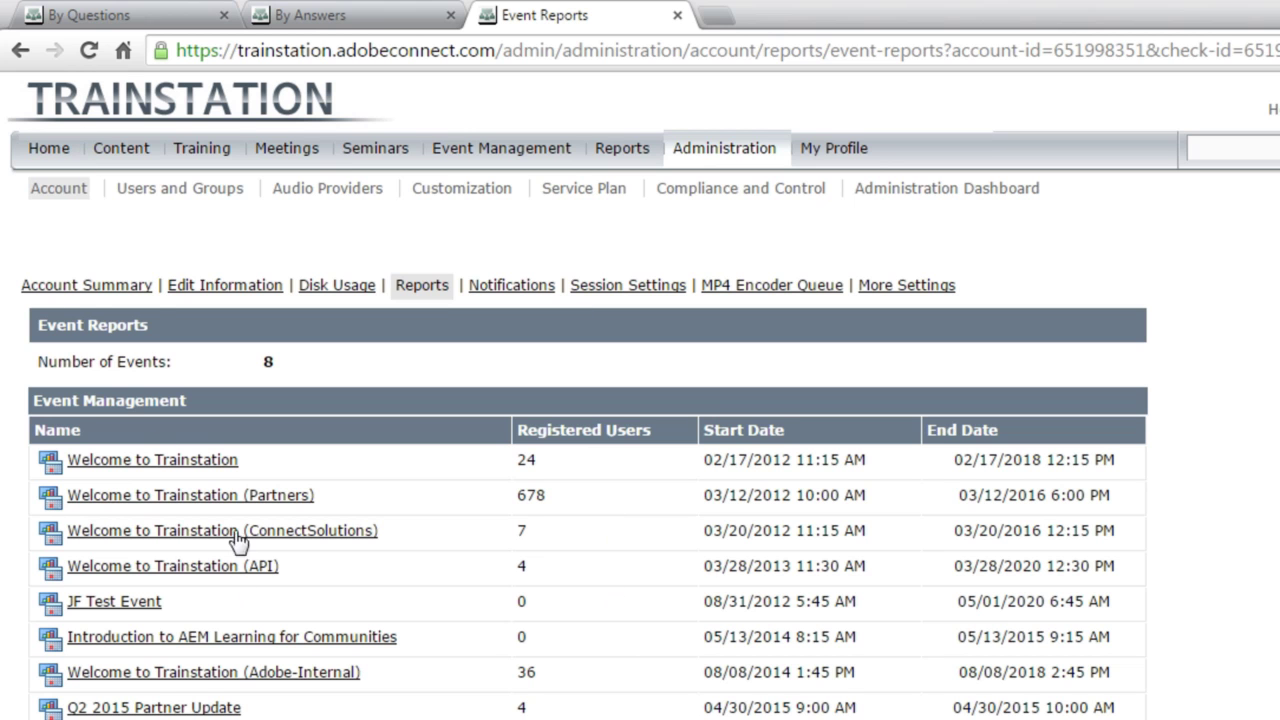
left_click(20, 50)
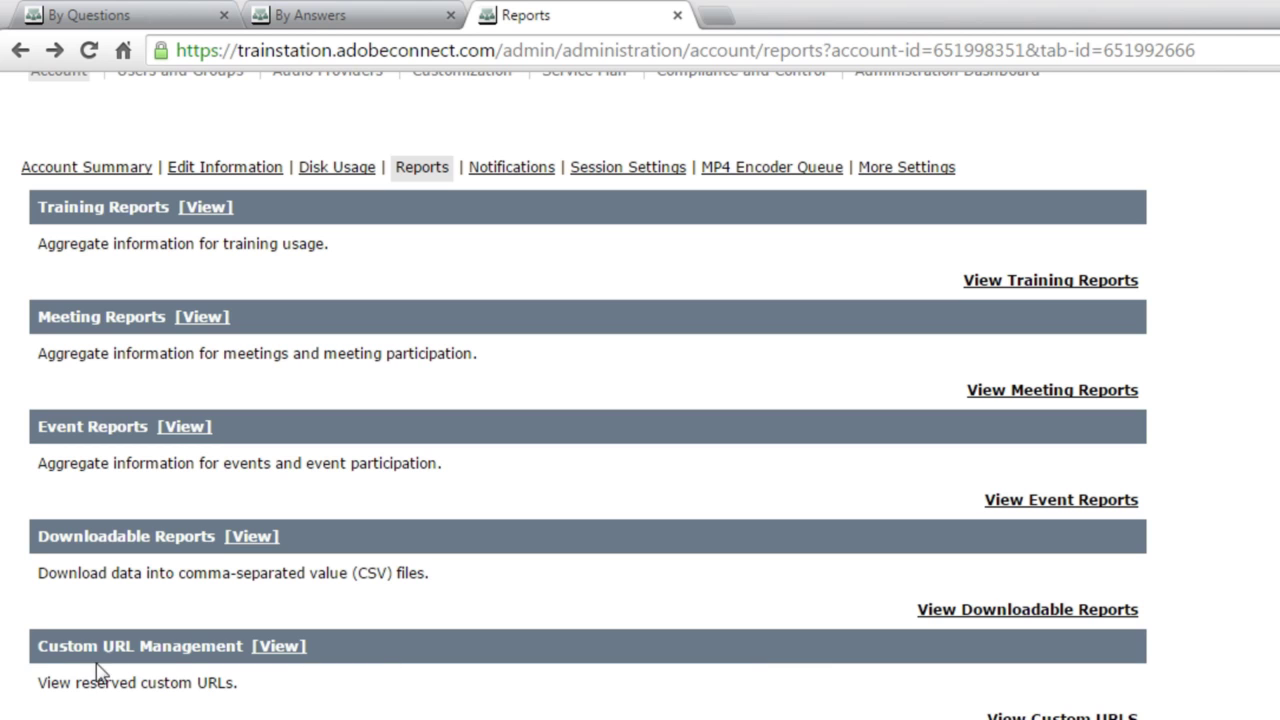
- Open Custom URL Management and look up the custom URL that consists of the host's first name
left_click(264, 651)
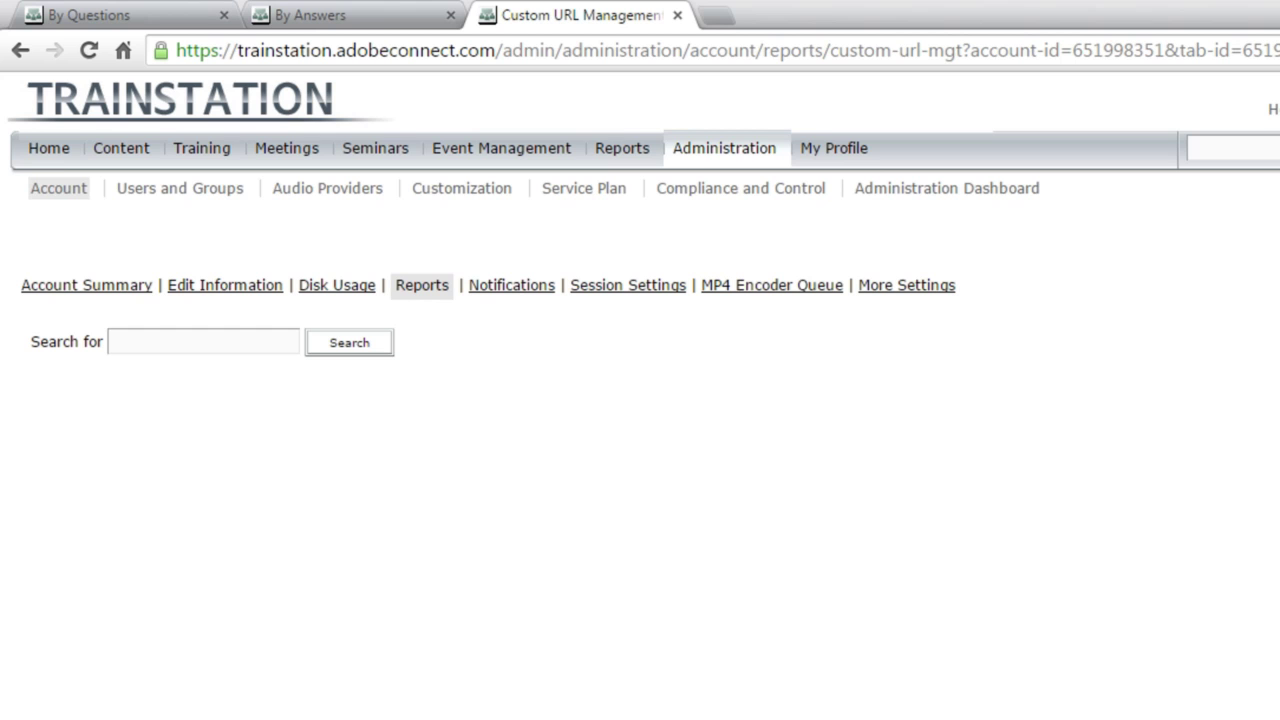
left_click(150, 342)
type("alistair")
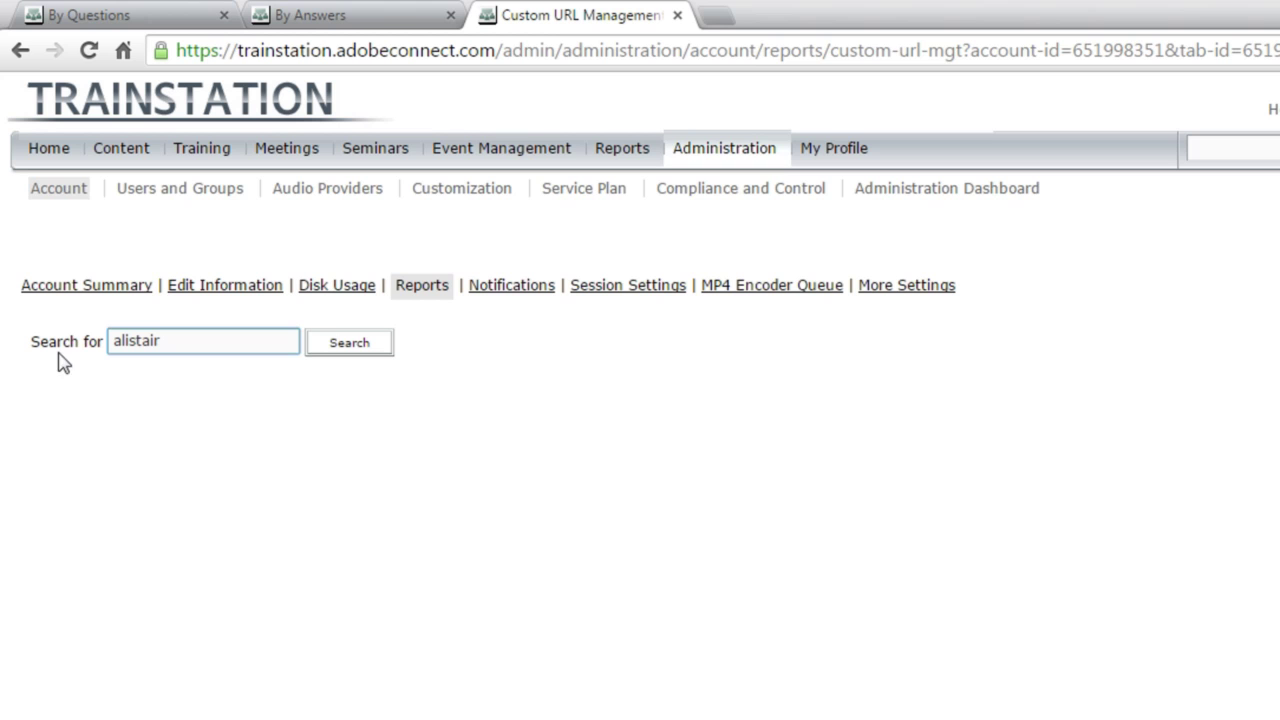
left_click(340, 344)
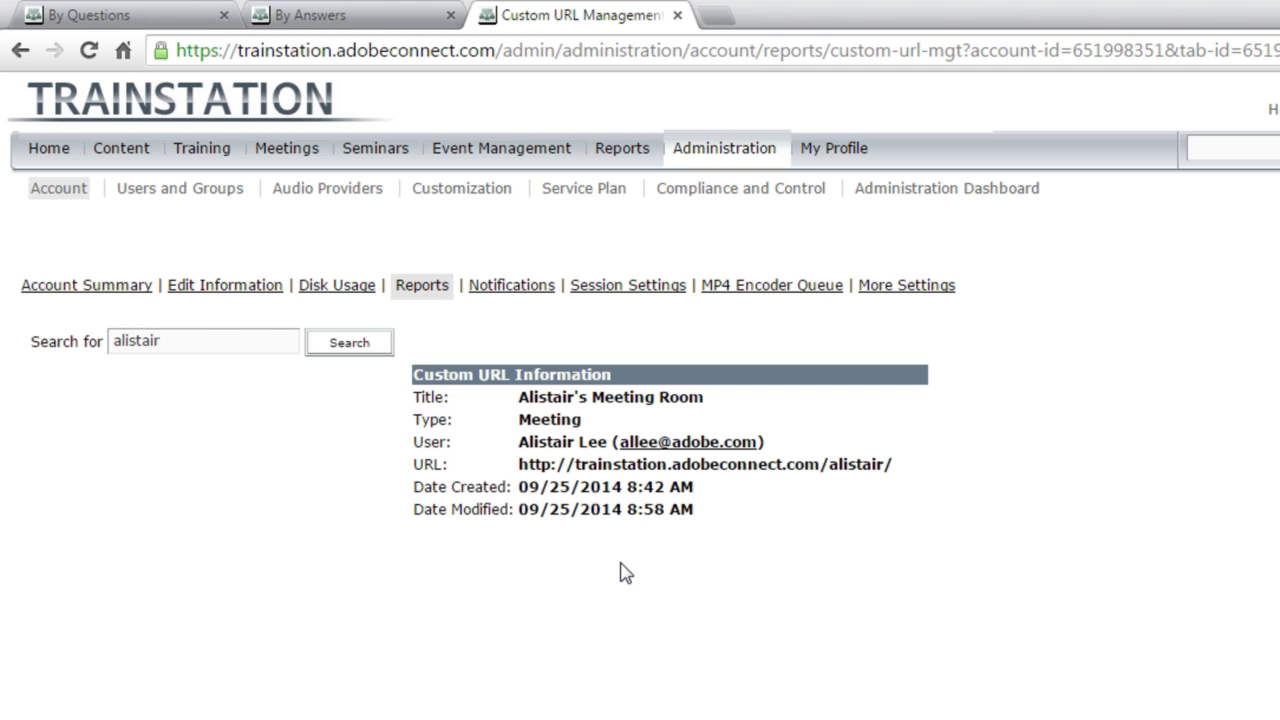
- Start a new curriculum report in the report builder for Adobe Connect Sales Training from the Shared Training folder
left_click(630, 151)
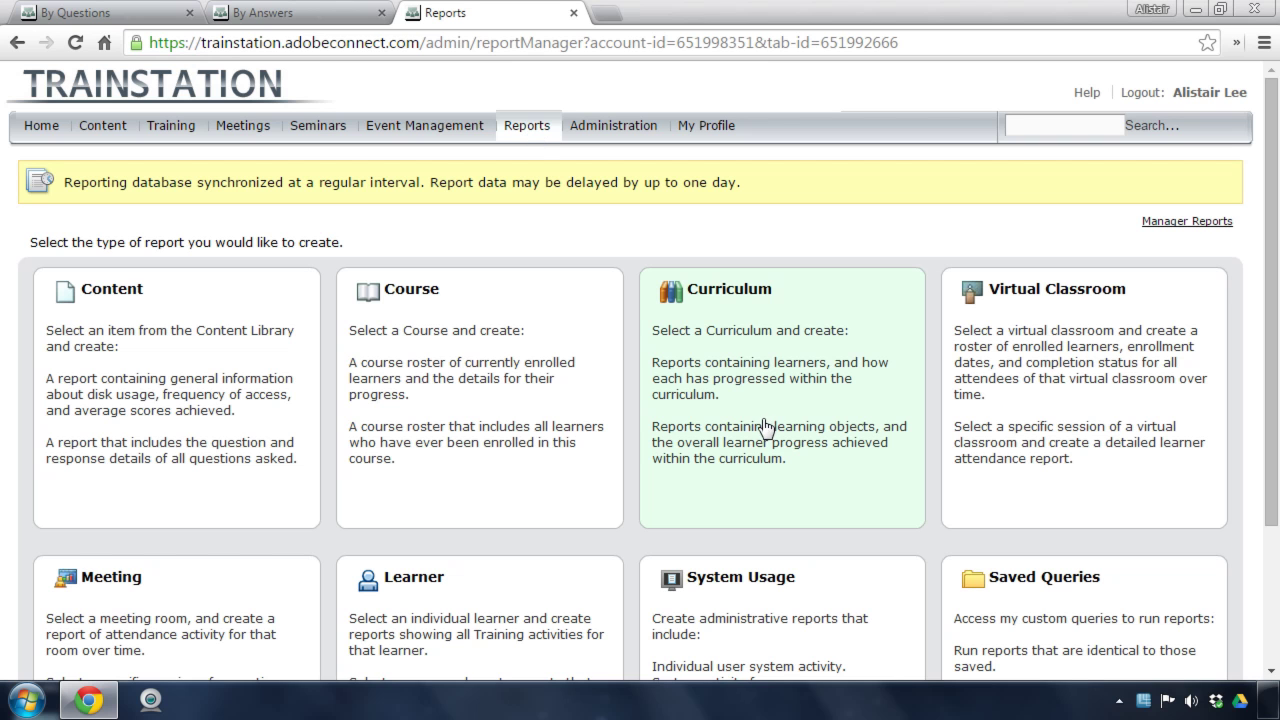
scroll(767, 436, "down", 1)
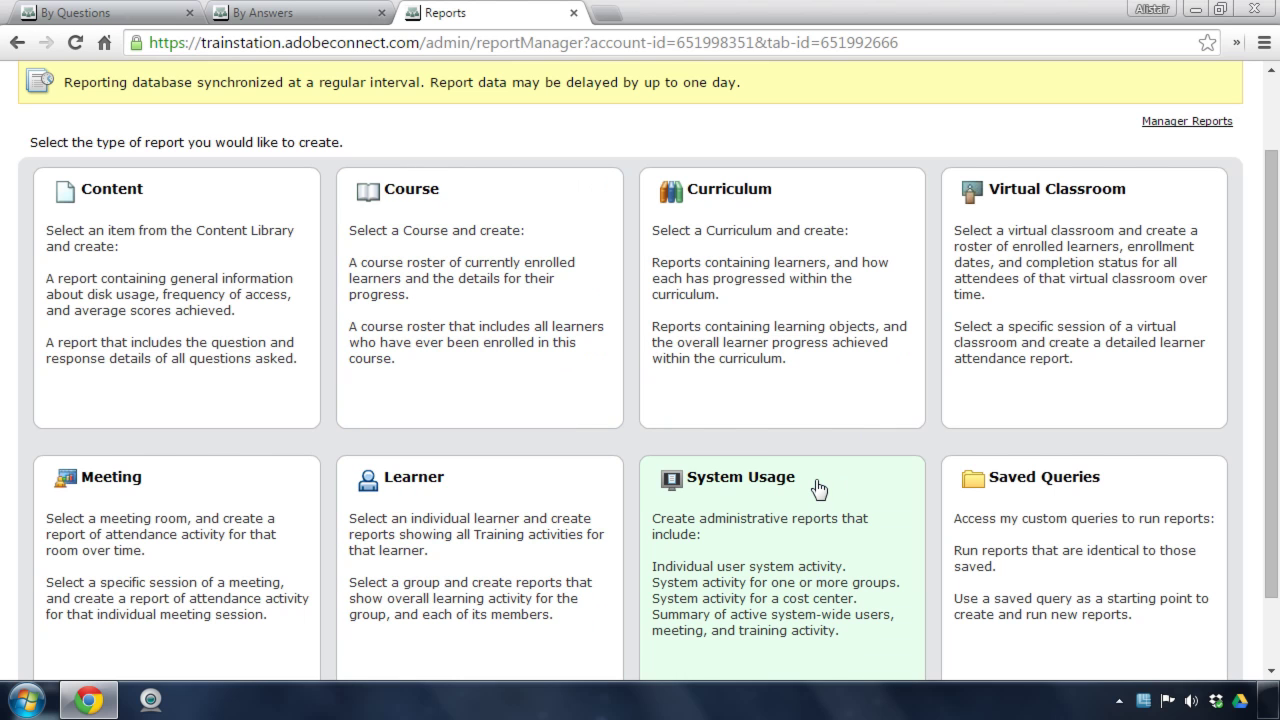
left_click(708, 350)
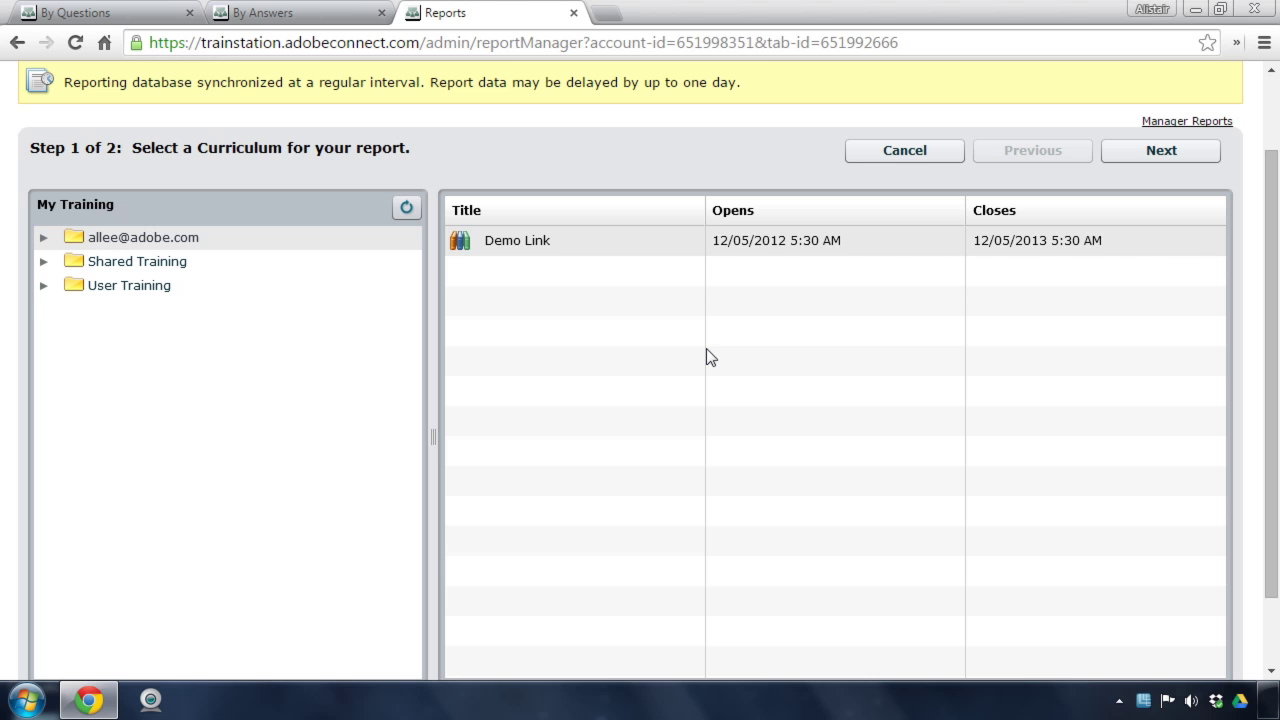
left_click(45, 263)
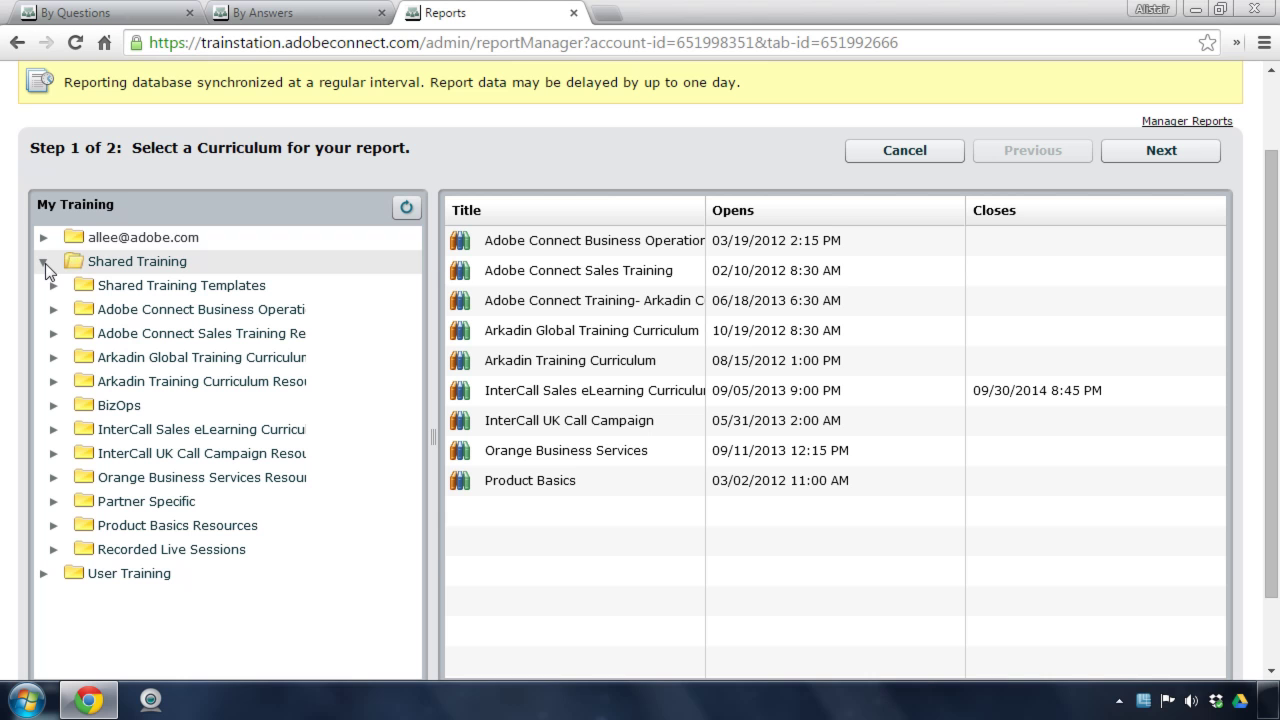
left_click(560, 270)
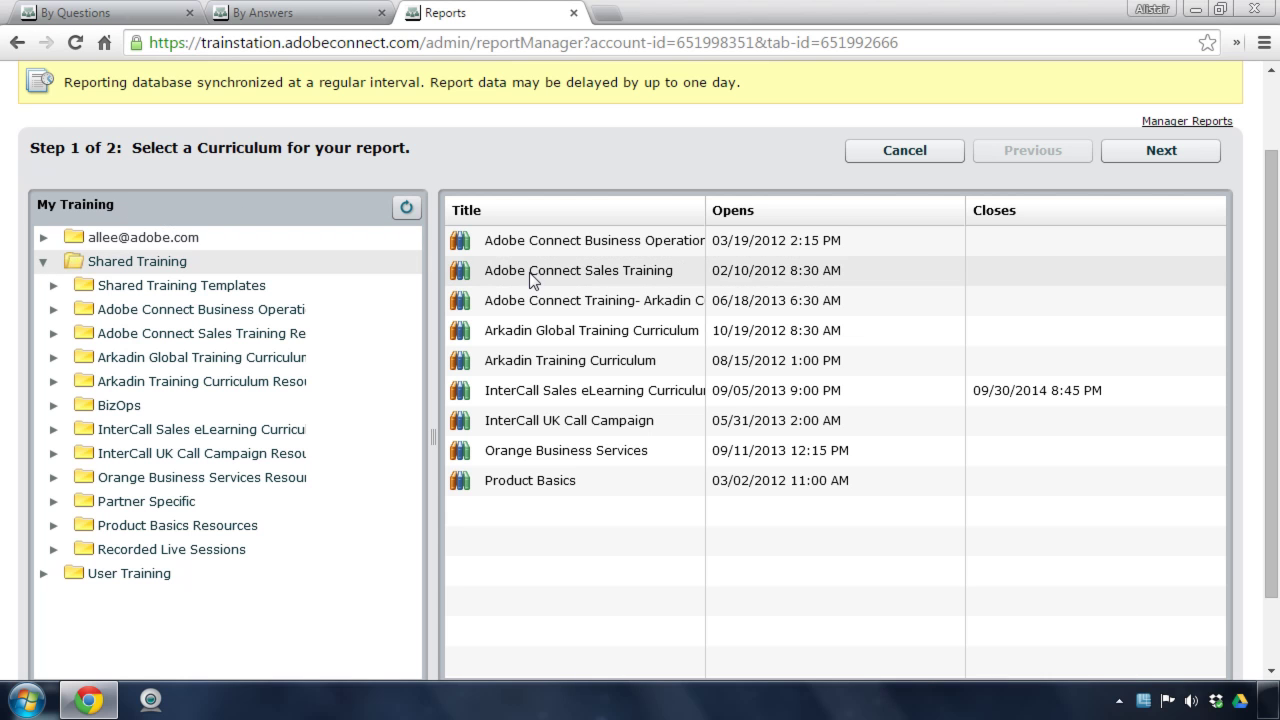
left_click(1215, 152)
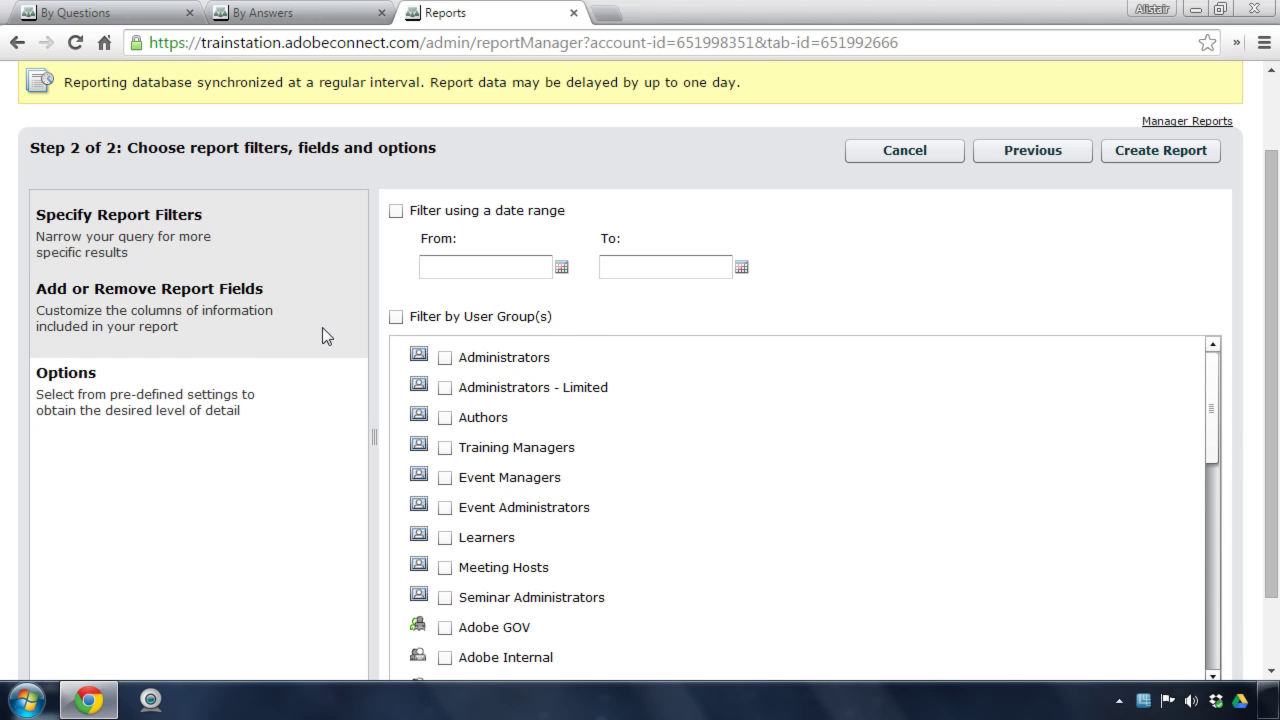
- Remove the Group field from the report, keep the Curriculum Report option and create the report
left_click(194, 329)
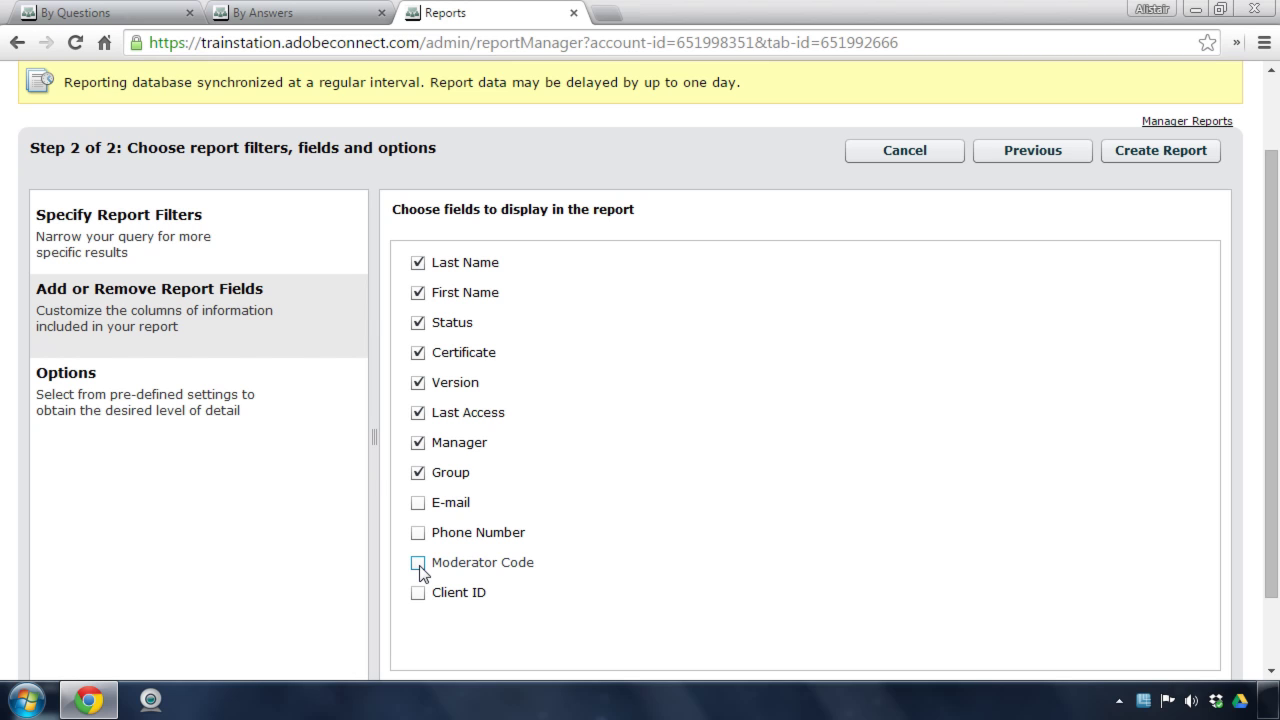
left_click(418, 473)
left_click(265, 420)
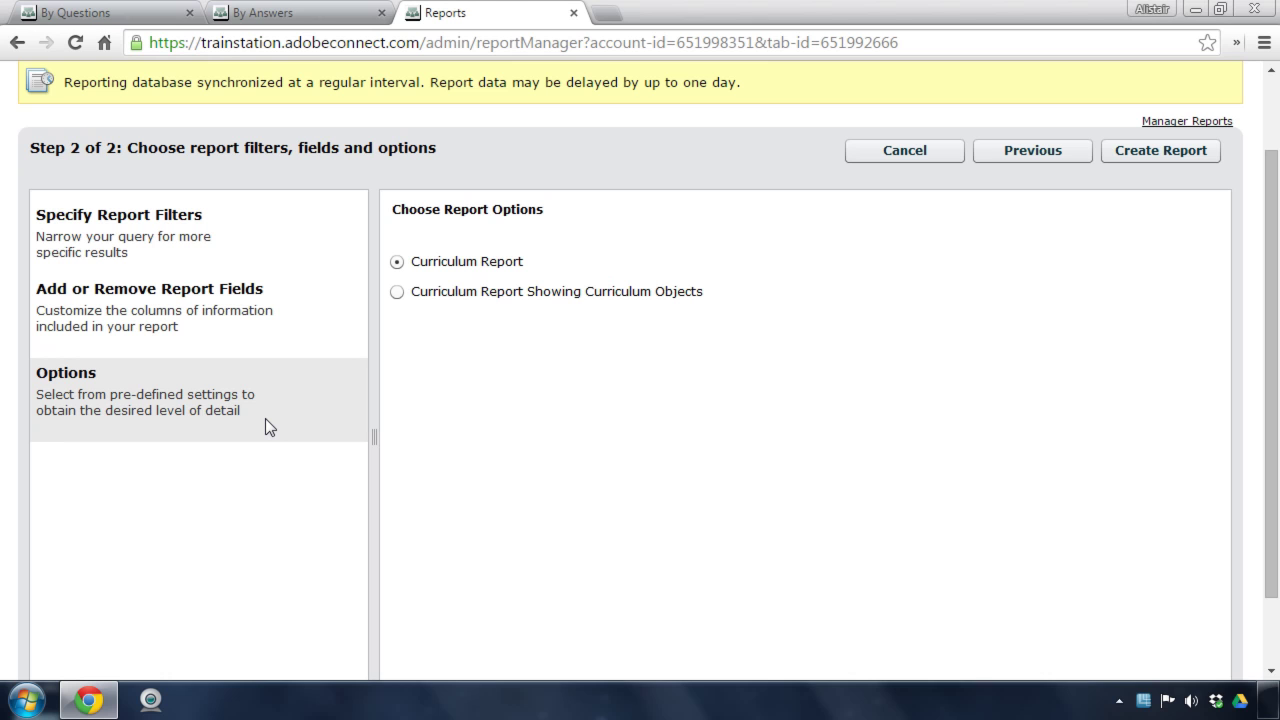
left_click(1180, 152)
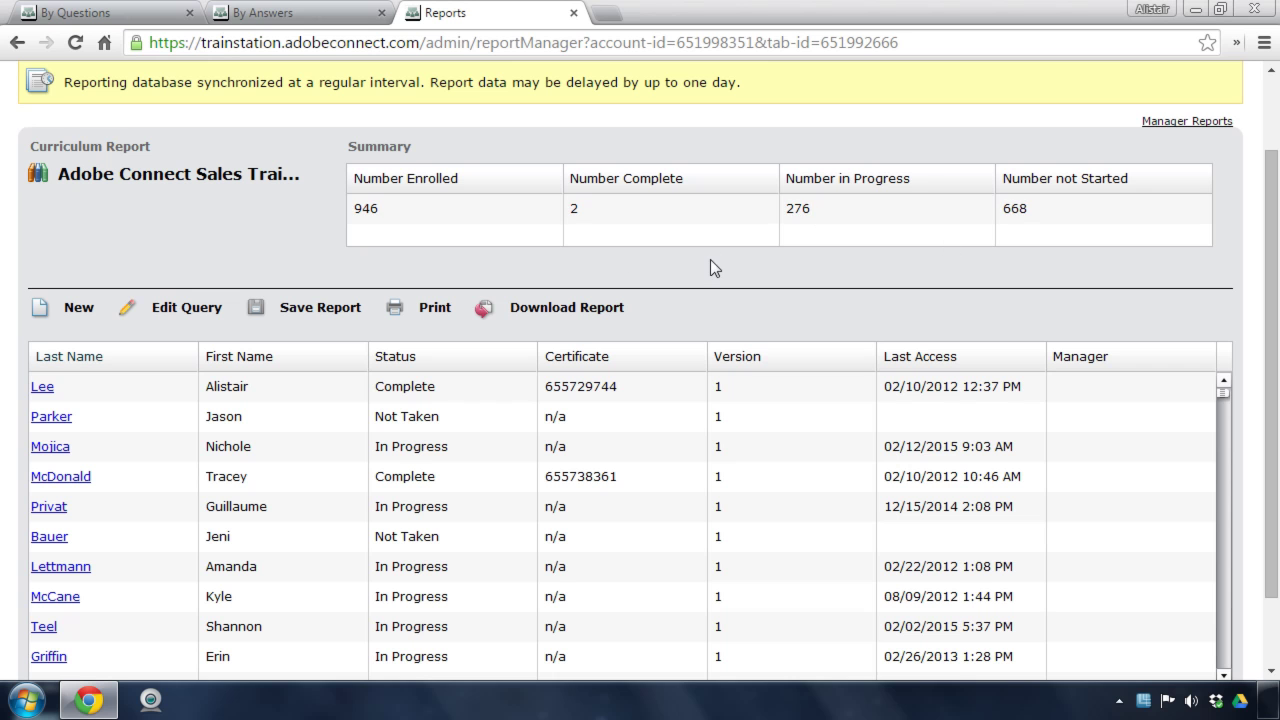
- Examine the curriculum report's enrollment summary and learner list, and return to the report type selection
scroll(30, 280, "down", 1)
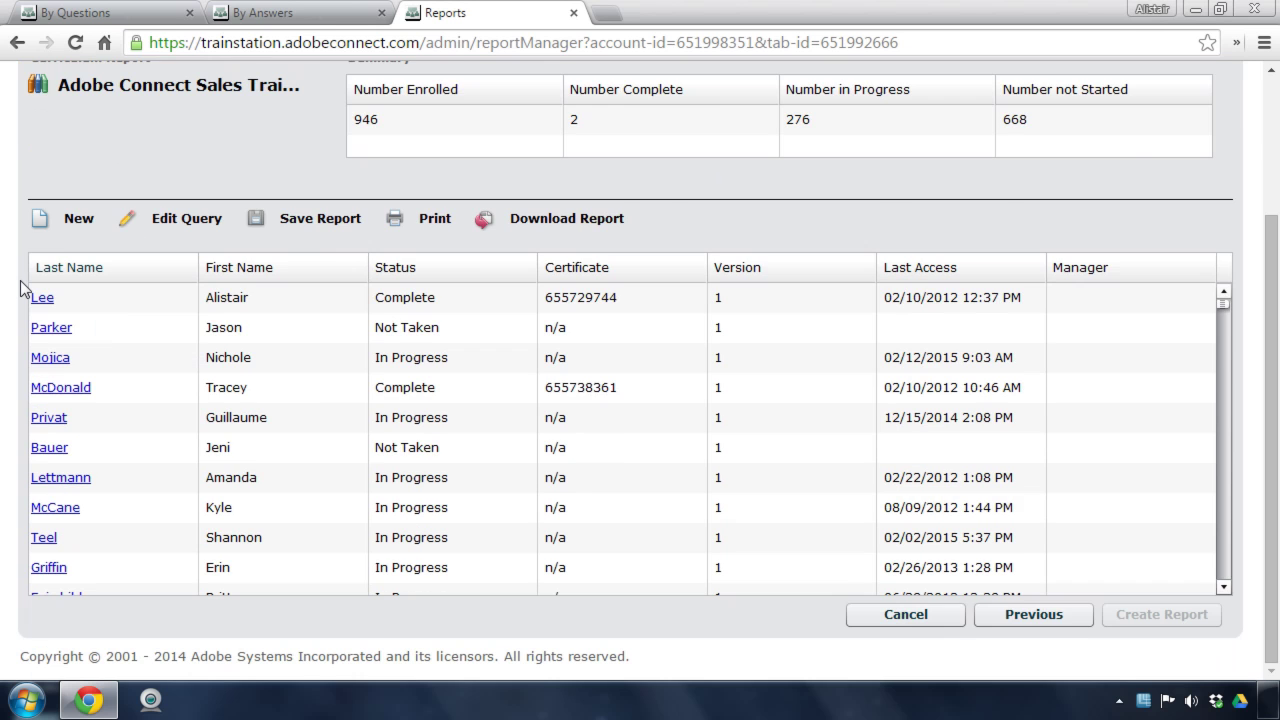
scroll(23, 286, "up", 2)
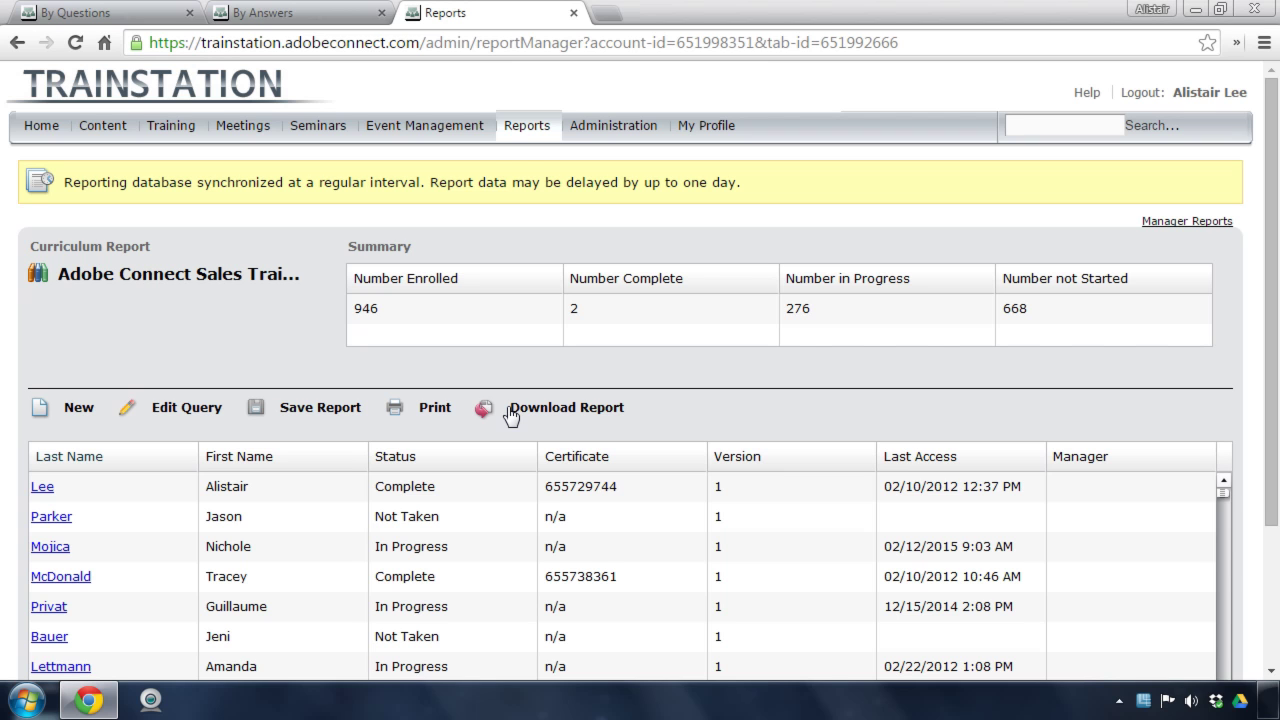
left_click(504, 128)
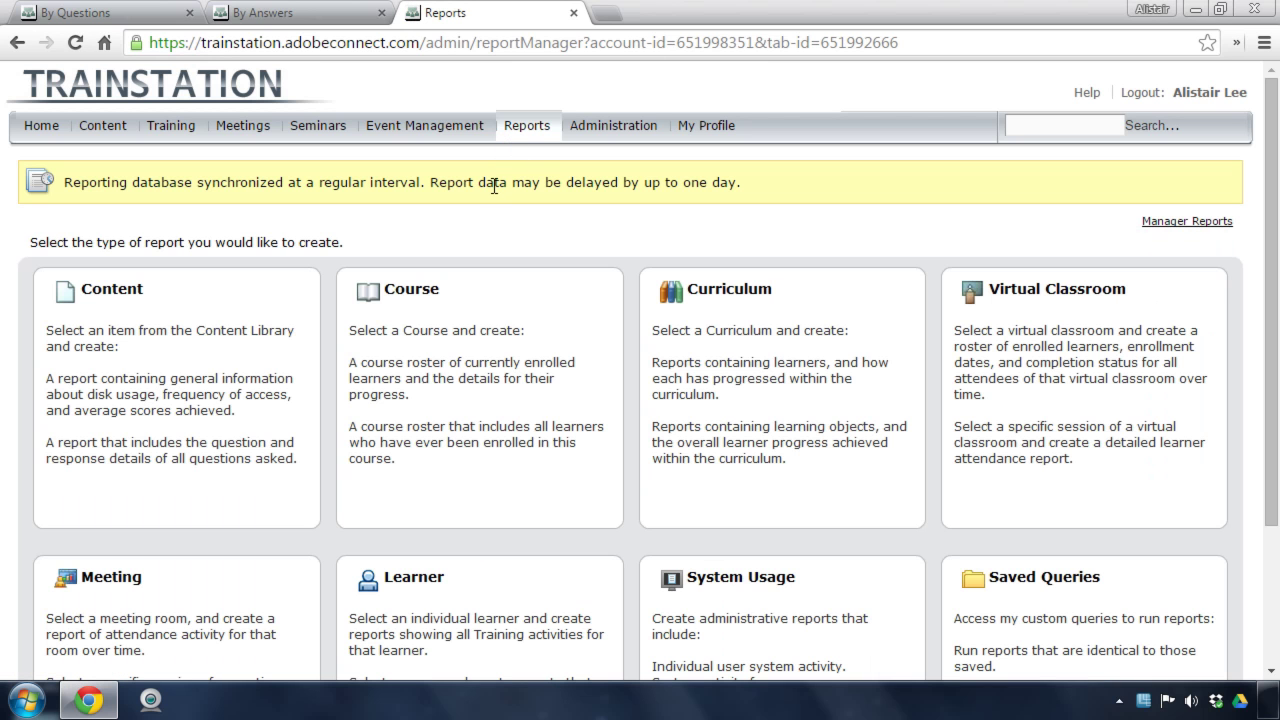
- Start a System Usage report, choose Full System Usage as the usage type and create it without date range or user group filters
scroll(718, 557, "down", 1)
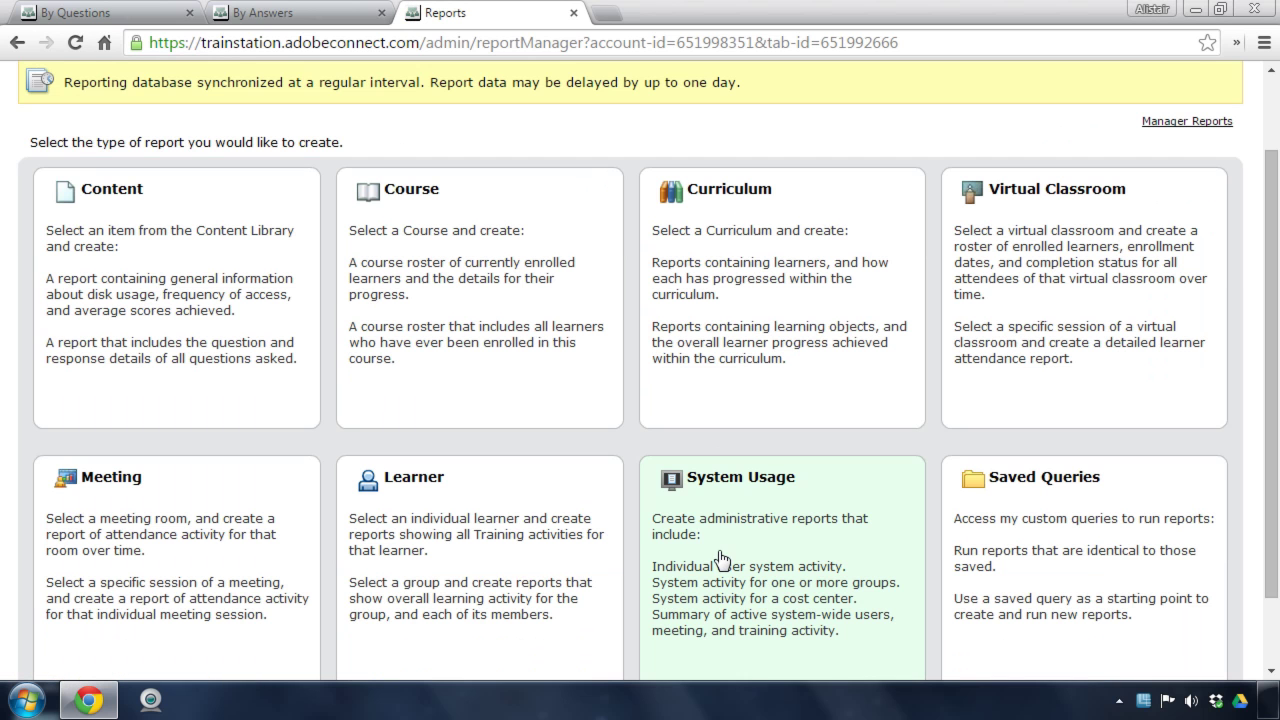
left_click(715, 537)
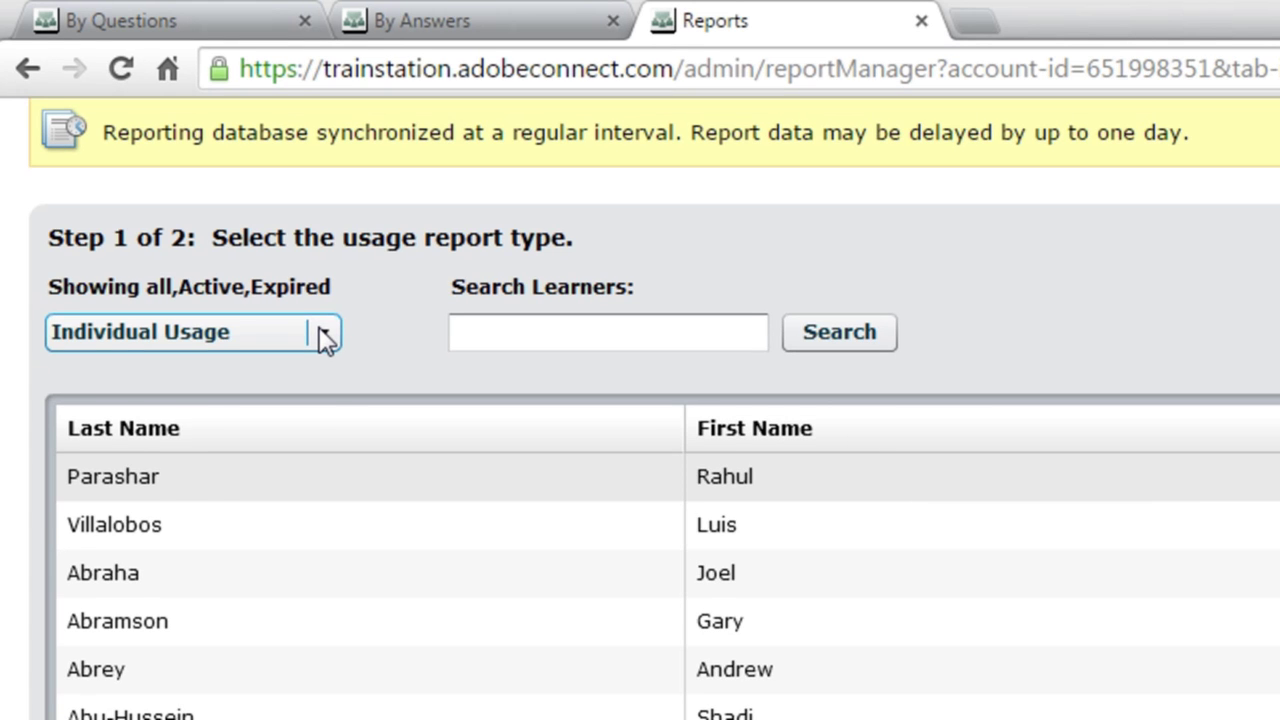
left_click(322, 334)
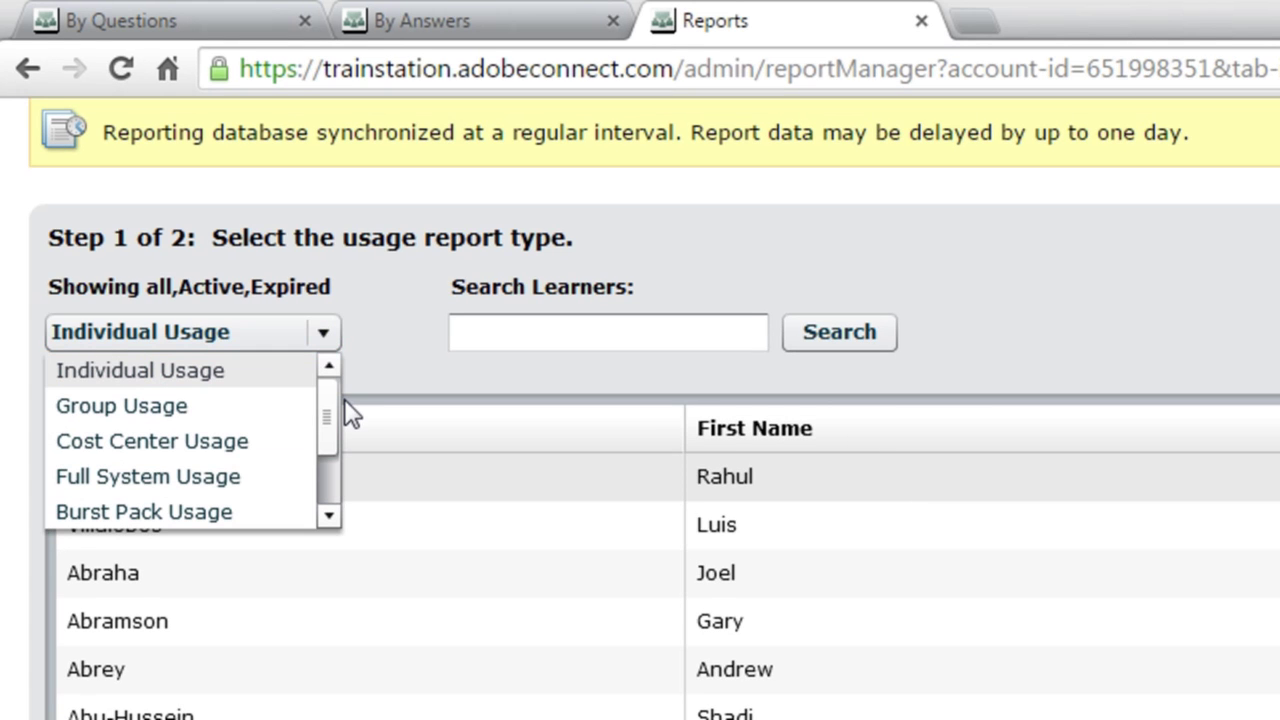
mouse_move(344, 398)
left_mouse_down()
mouse_move(330, 396)
mouse_move(338, 412)
mouse_move(339, 393)
left_mouse_up()
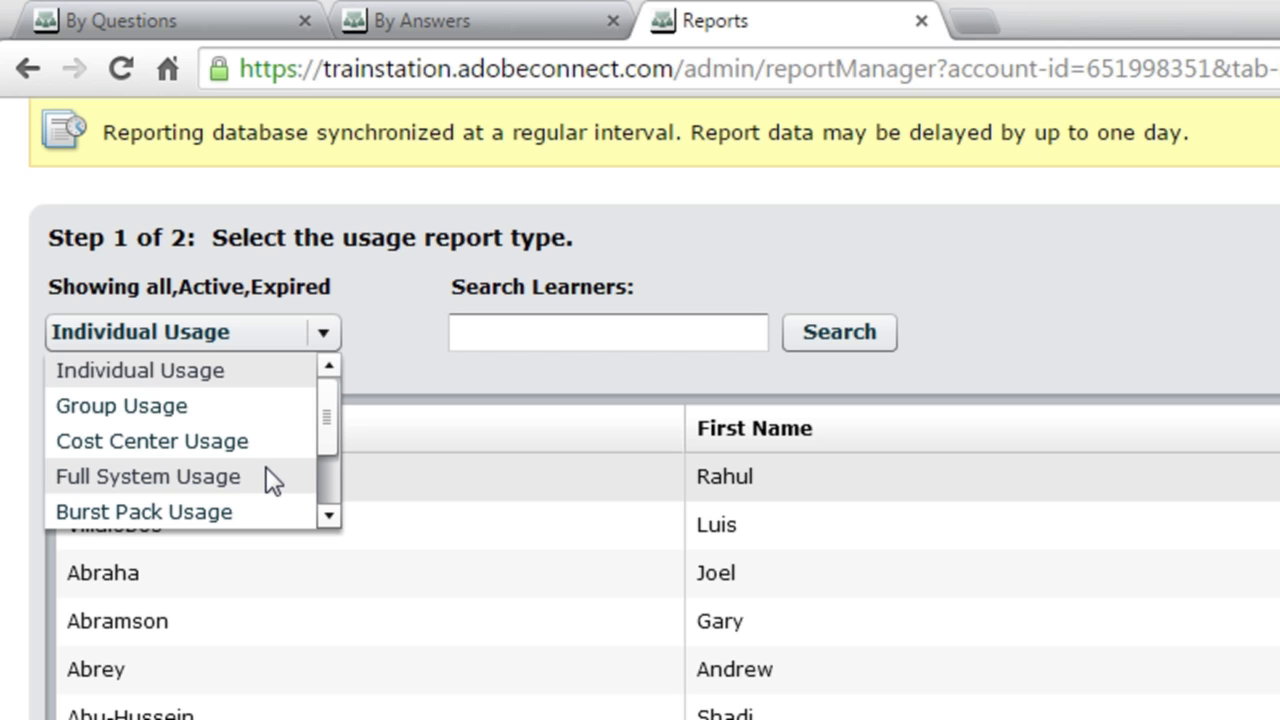
left_click_drag(341, 429, 339, 472)
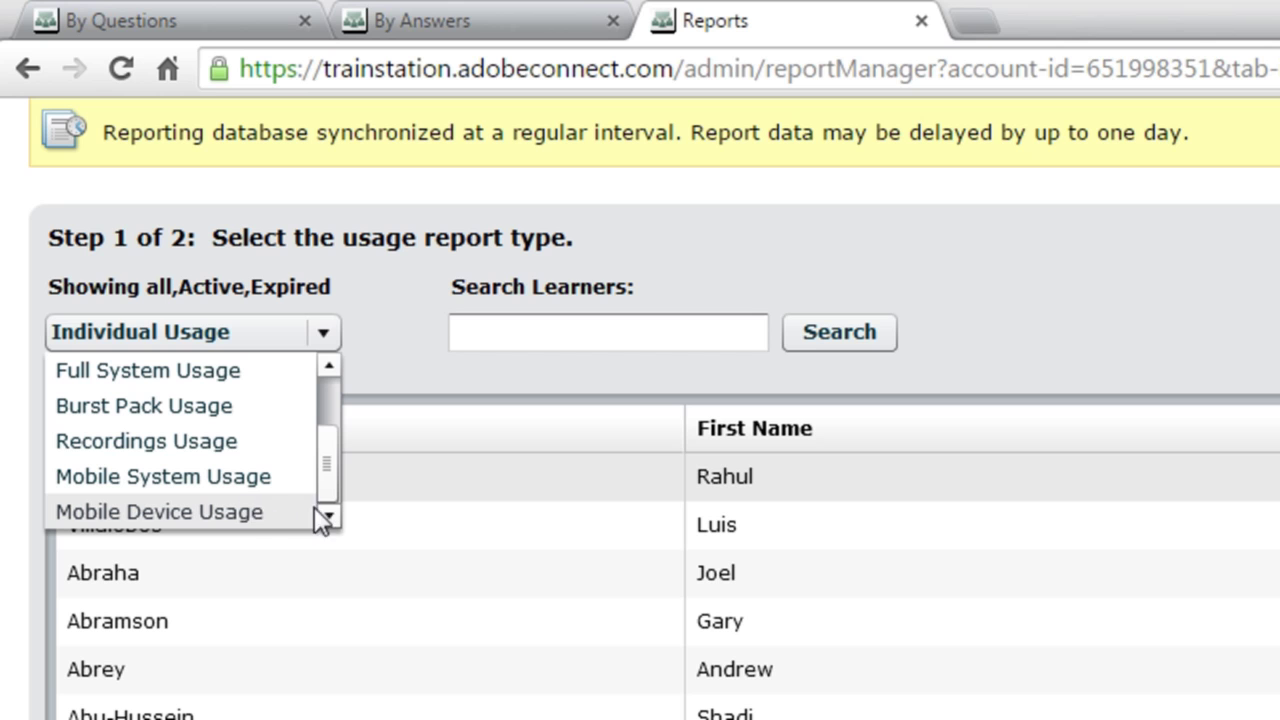
left_click(263, 389)
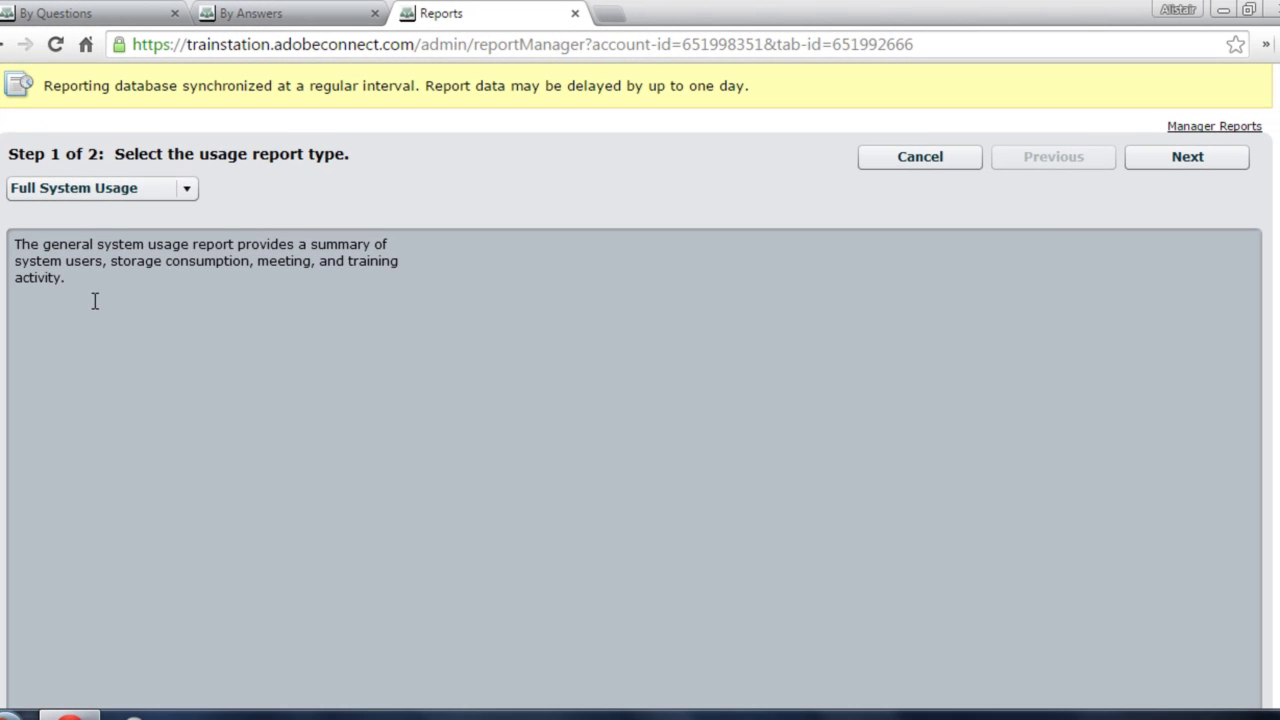
left_click(1175, 159)
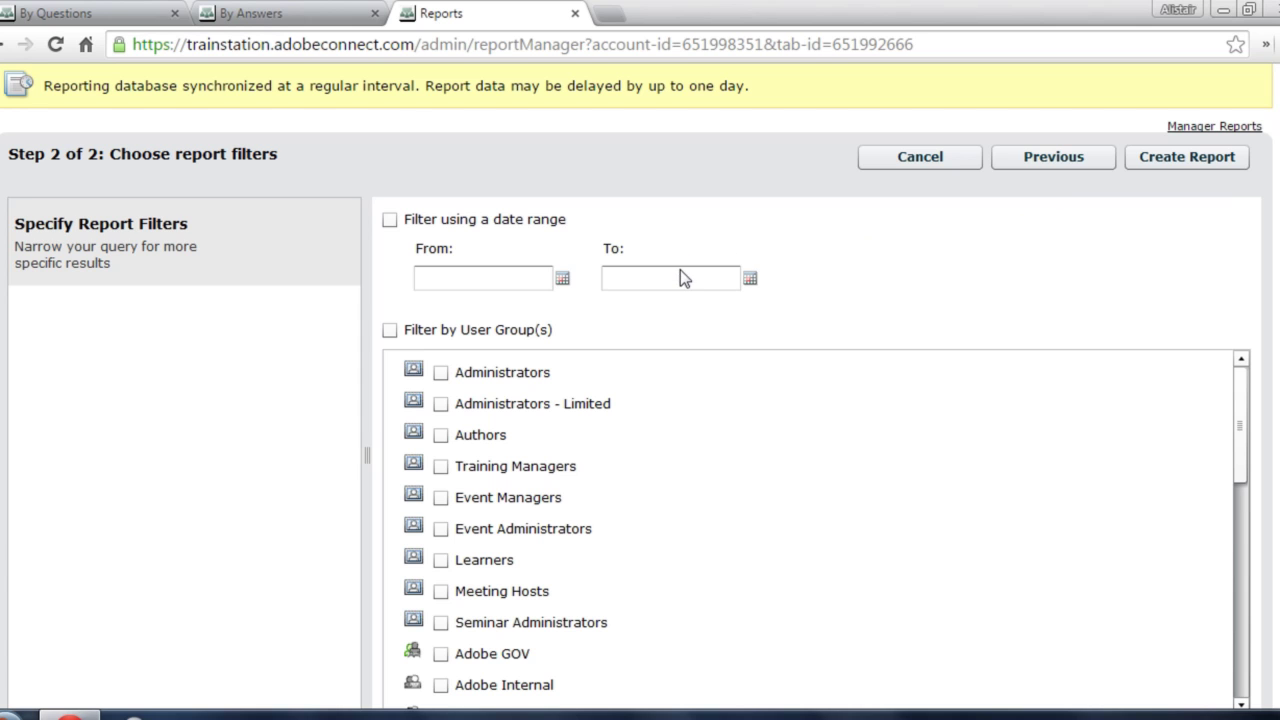
left_click(1197, 159)
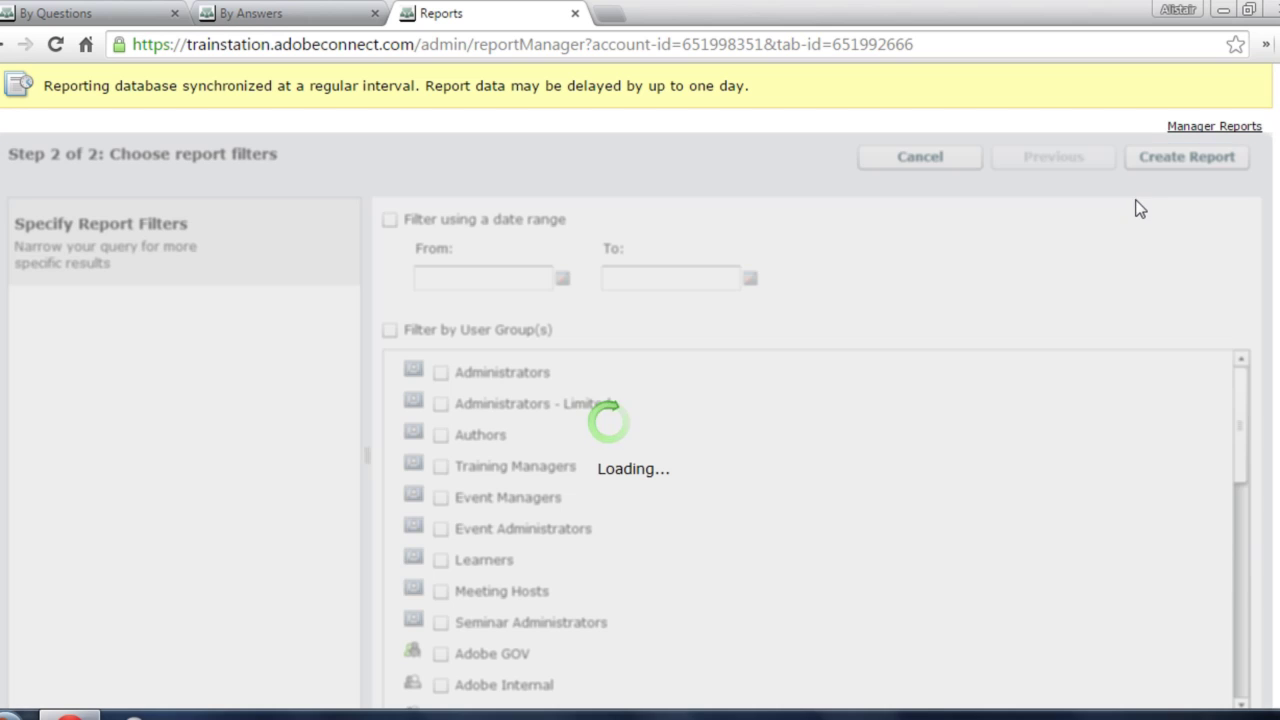